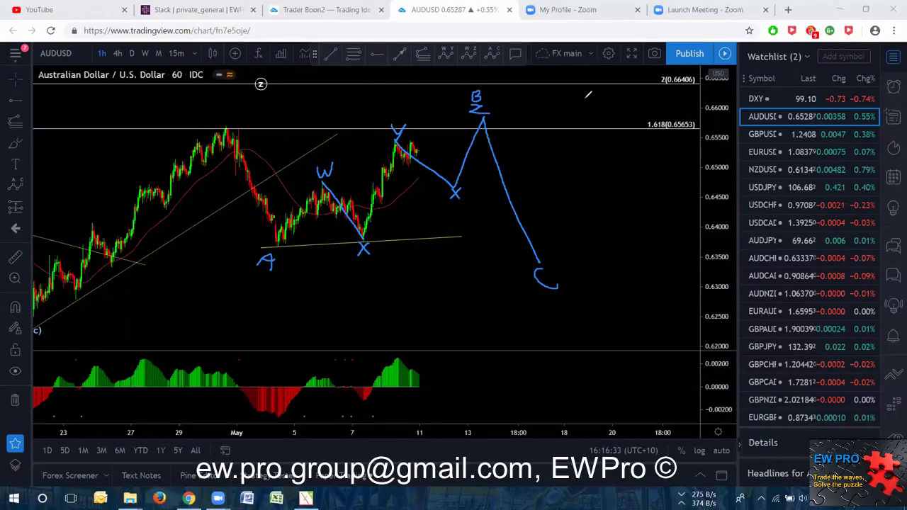
Clear the AUDUSD wave sketches and draw a blue downward arrow from the latest peak.
key("e")
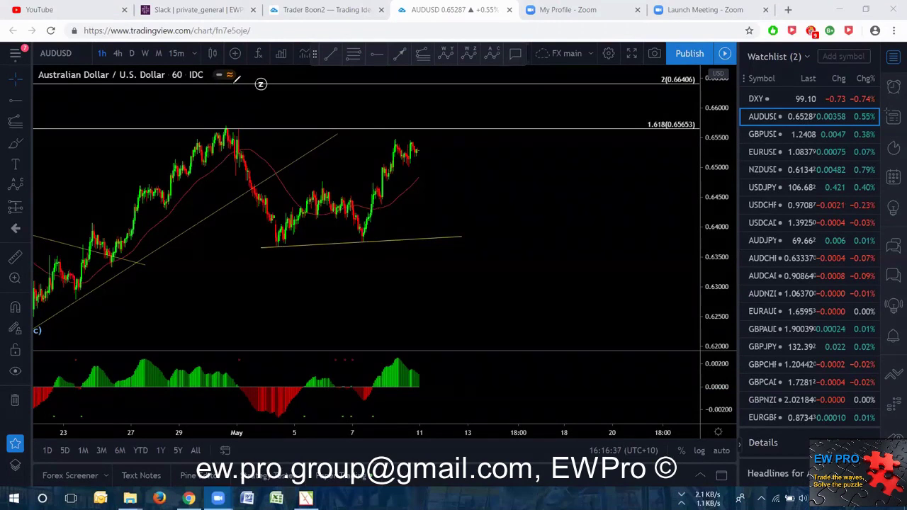
left_click(399, 60)
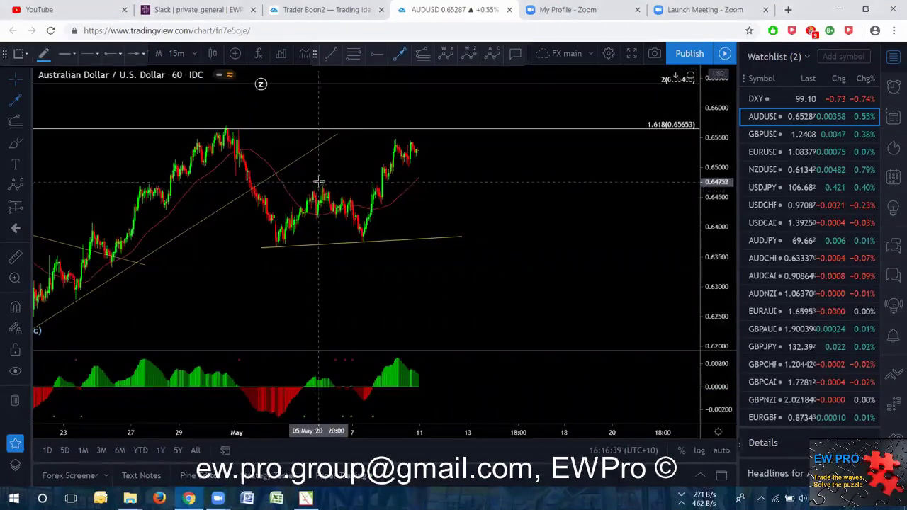
left_click_drag(322, 181, 363, 241)
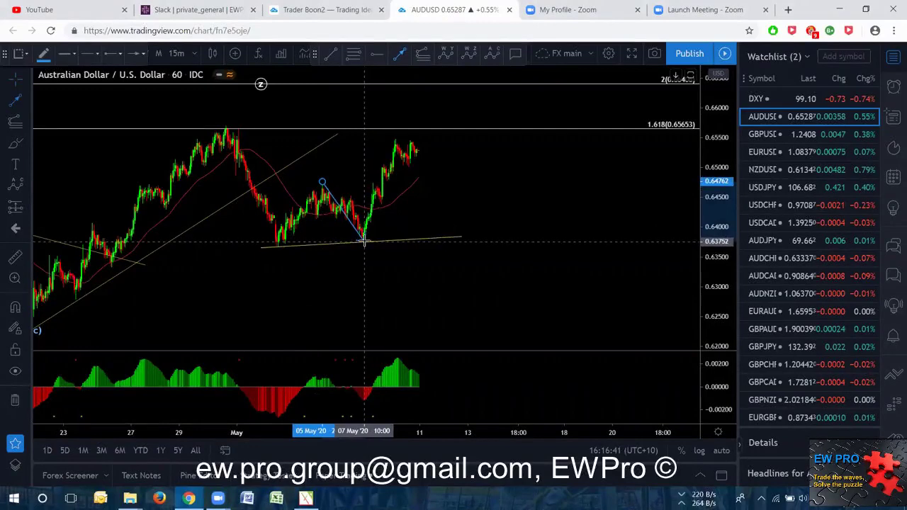
mouse_move(338, 204)
left_mouse_down()
mouse_move(417, 159)
mouse_move(407, 152)
left_mouse_up()
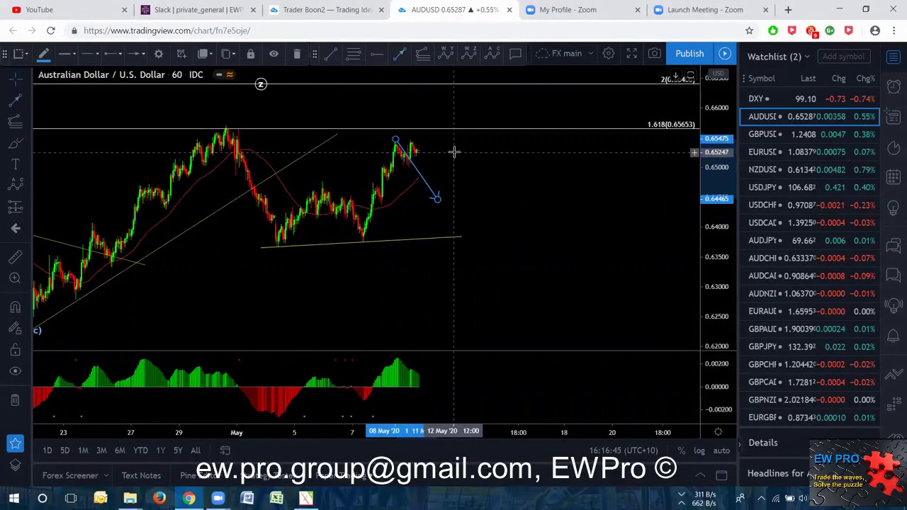
left_click(416, 150)
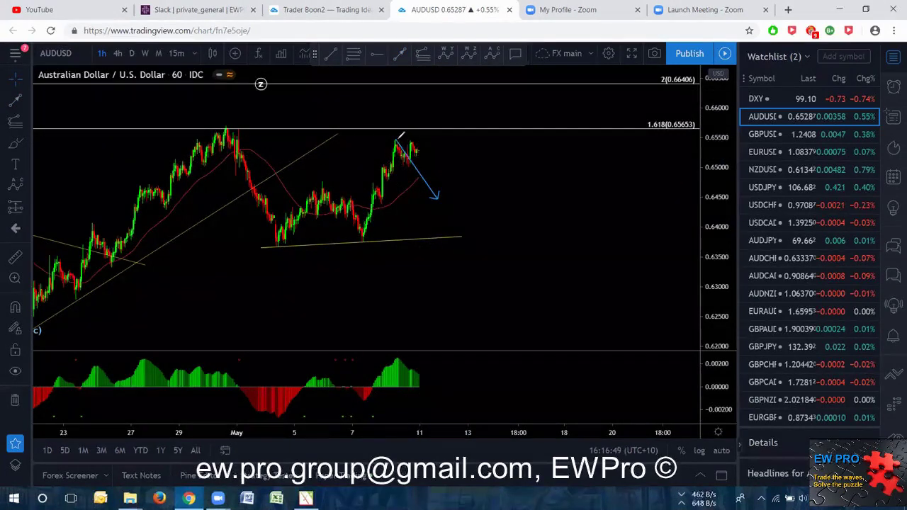
Sketch alternative zigzag and rising paths, erase them, and open the USDCAD chart.
mouse_move(418, 135)
left_mouse_down()
mouse_move(423, 165)
mouse_move(437, 160)
mouse_move(445, 173)
mouse_move(450, 153)
mouse_move(452, 181)
mouse_move(458, 118)
left_mouse_up()
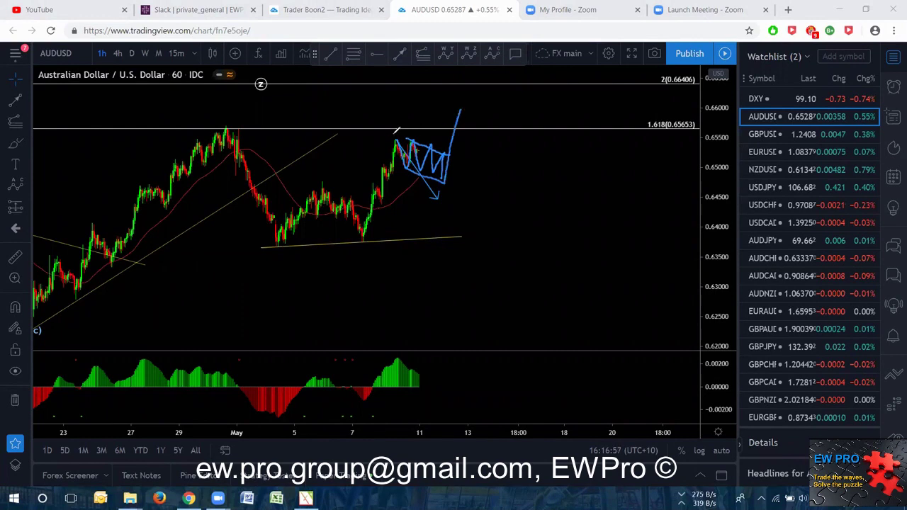
left_click_drag(388, 134, 430, 137)
mouse_move(457, 99)
left_mouse_down()
mouse_move(505, 247)
mouse_move(526, 280)
left_mouse_up()
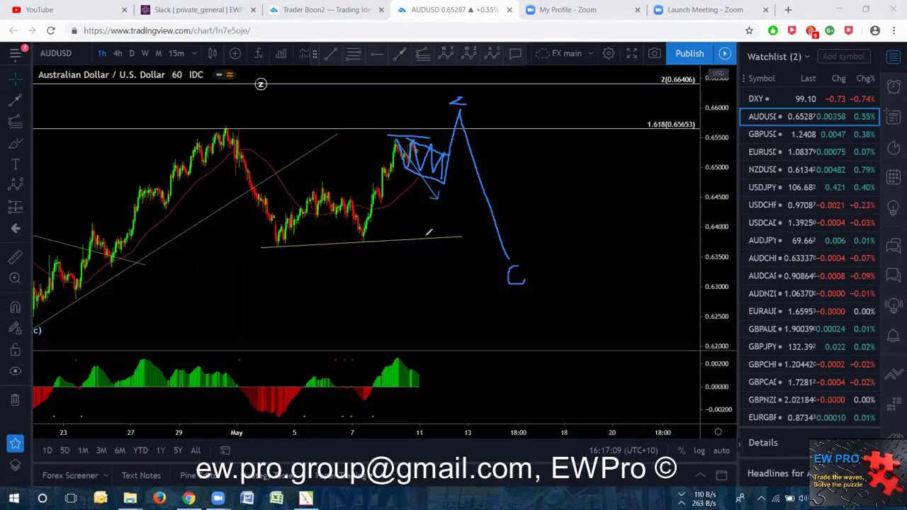
left_click_drag(359, 245, 519, 115)
mouse_move(474, 161)
left_mouse_down()
mouse_move(489, 150)
mouse_move(506, 159)
mouse_move(533, 244)
left_mouse_up()
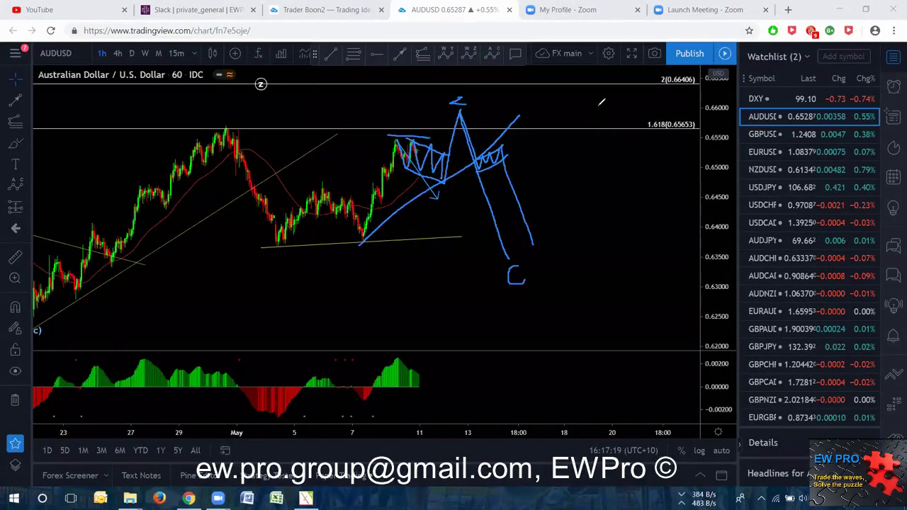
key("Escape")
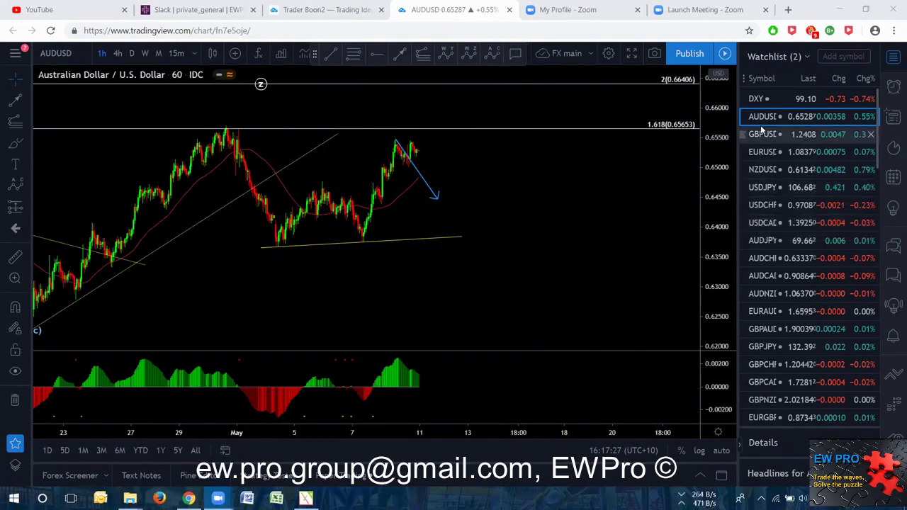
left_click(758, 224)
Switch USDCAD to 4-hour and sketch a drop to the lower channel line with a bounce.
left_click(121, 54)
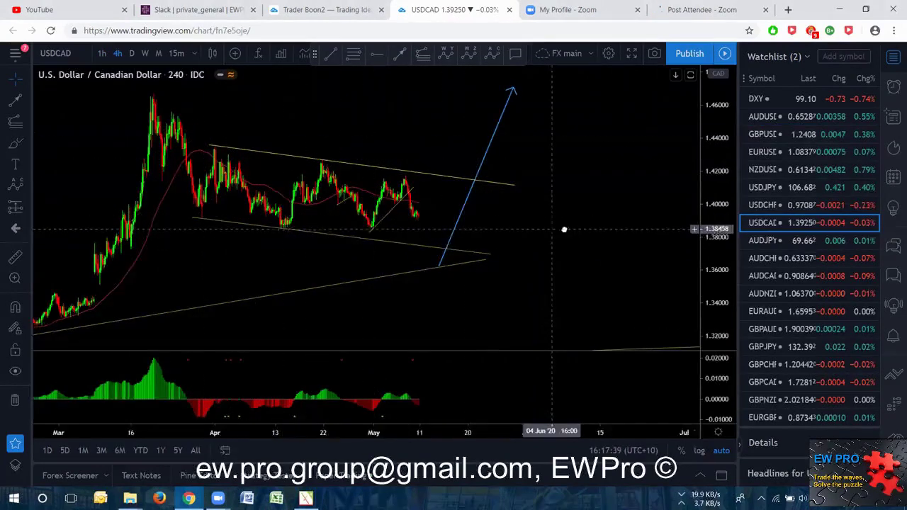
left_click_drag(555, 228, 583, 229)
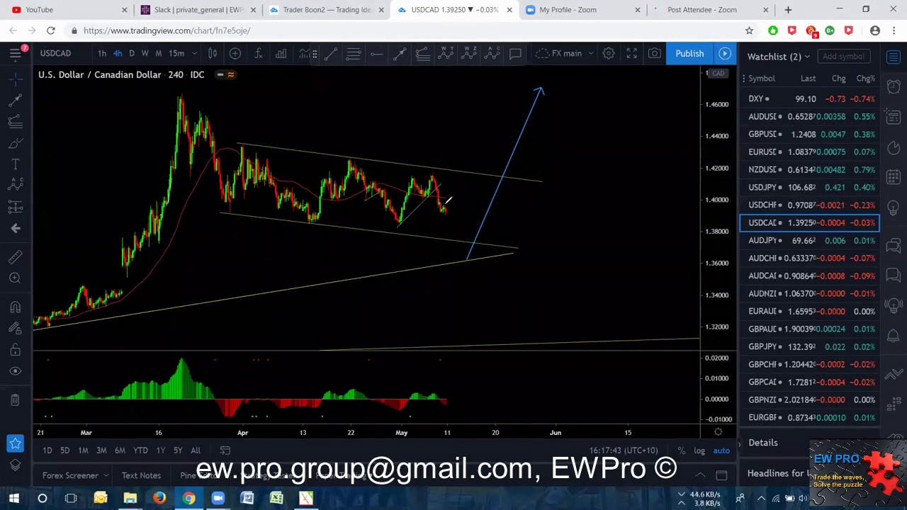
left_click_drag(447, 201, 452, 232)
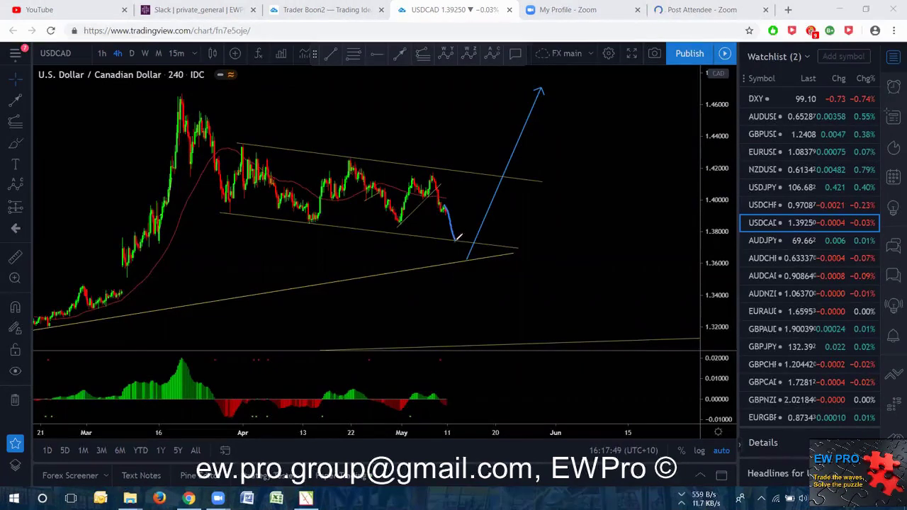
mouse_move(462, 223)
left_mouse_down()
mouse_move(480, 224)
mouse_move(473, 227)
mouse_move(488, 175)
left_mouse_up()
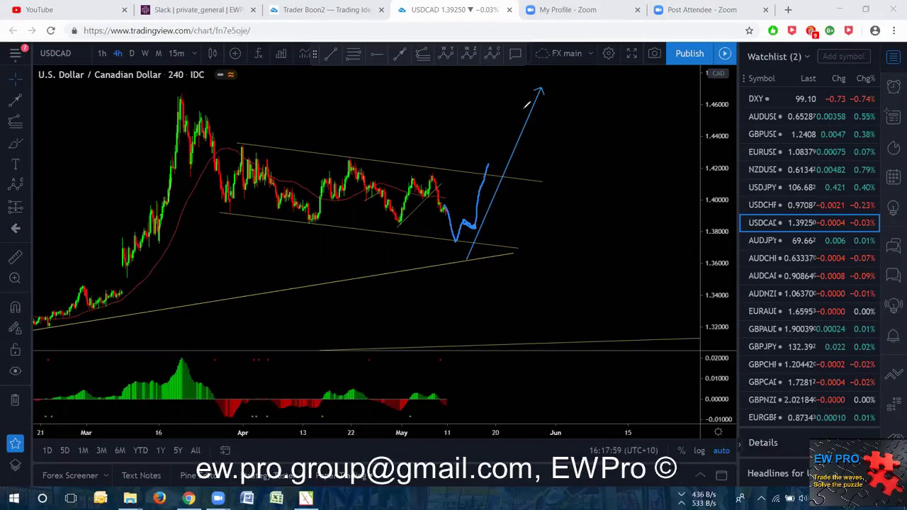
Undo the bounce sketch, then add and undo a zigzag projected path.
key("ctrl+z")
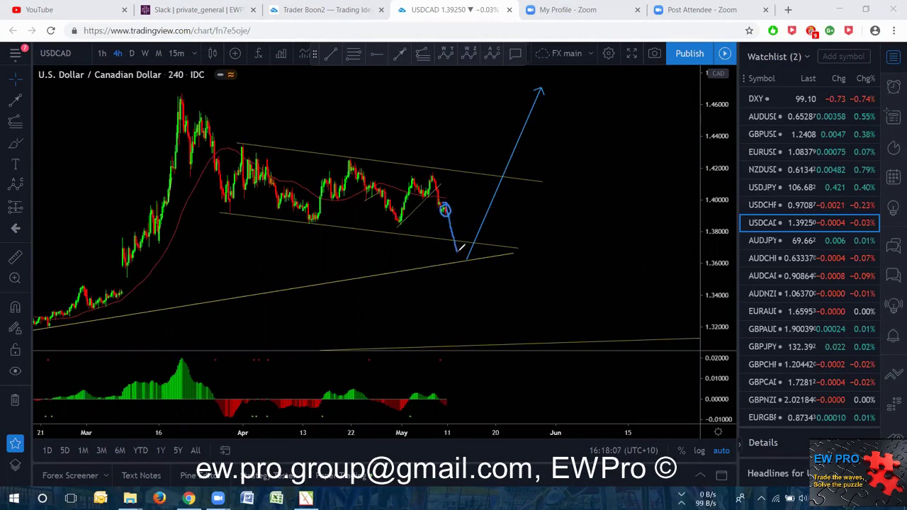
left_click_drag(469, 240, 491, 291)
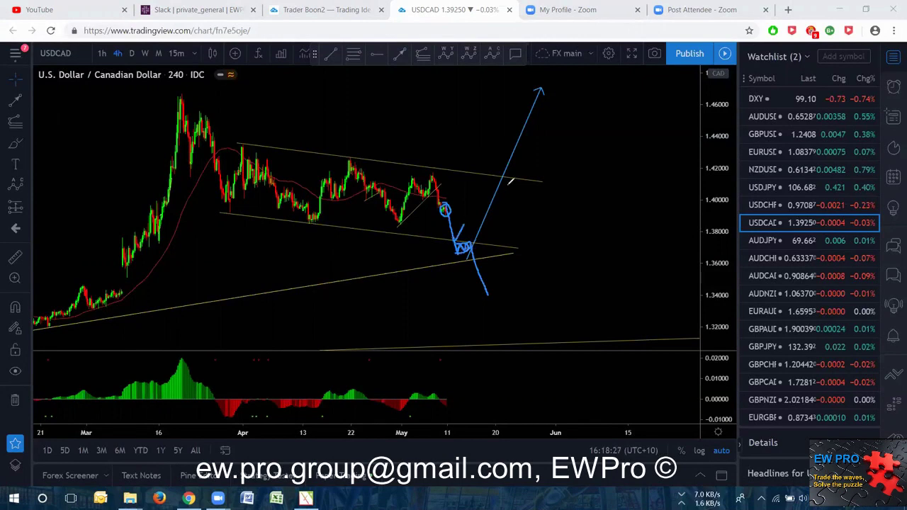
key("ctrl+z")
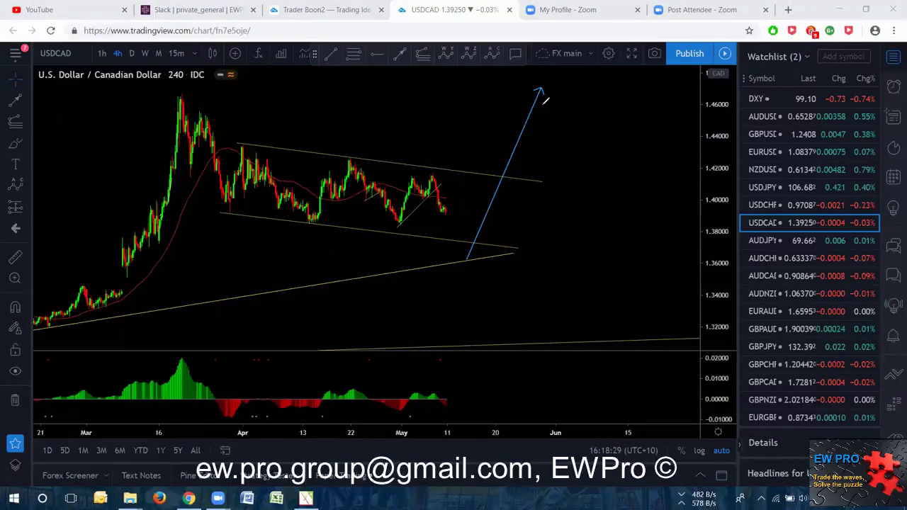
scroll(755, 184, "down", 1)
scroll(754, 184, "down", 10)
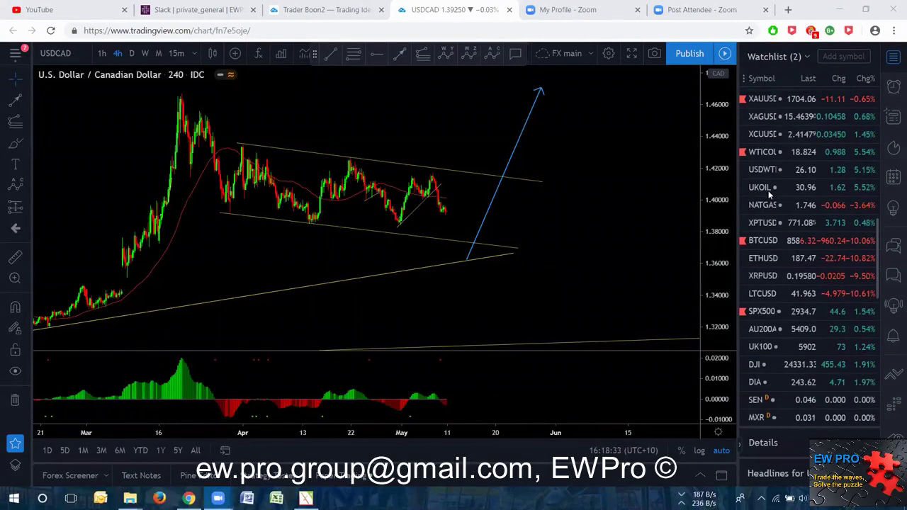
Open the SPX500 chart and remove its (a)(b)(c) Elliott wave count.
left_click(757, 315)
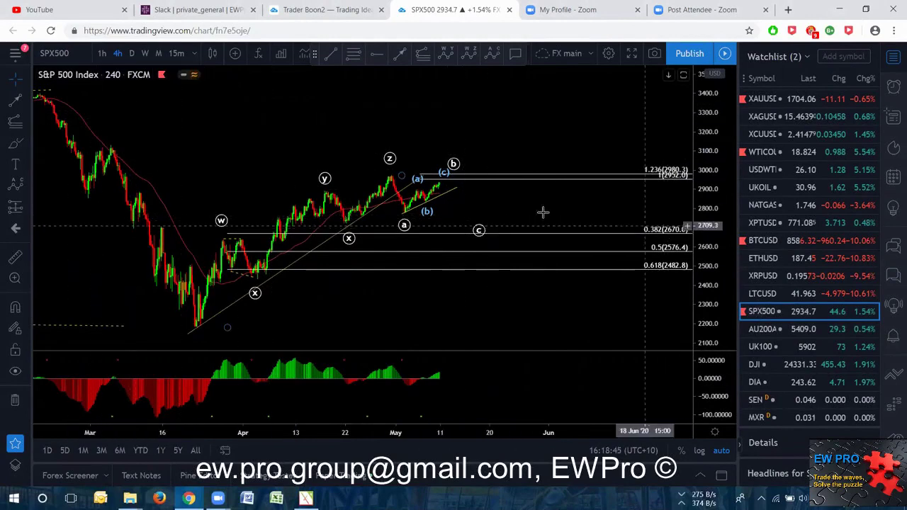
scroll(300, 146, "down", 1)
scroll(284, 150, "up", 2)
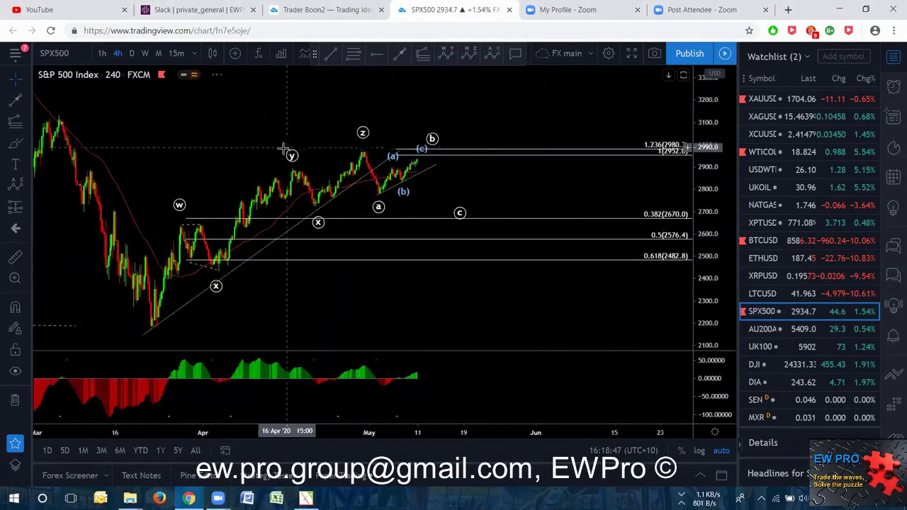
right_click(401, 191)
left_click(418, 351)
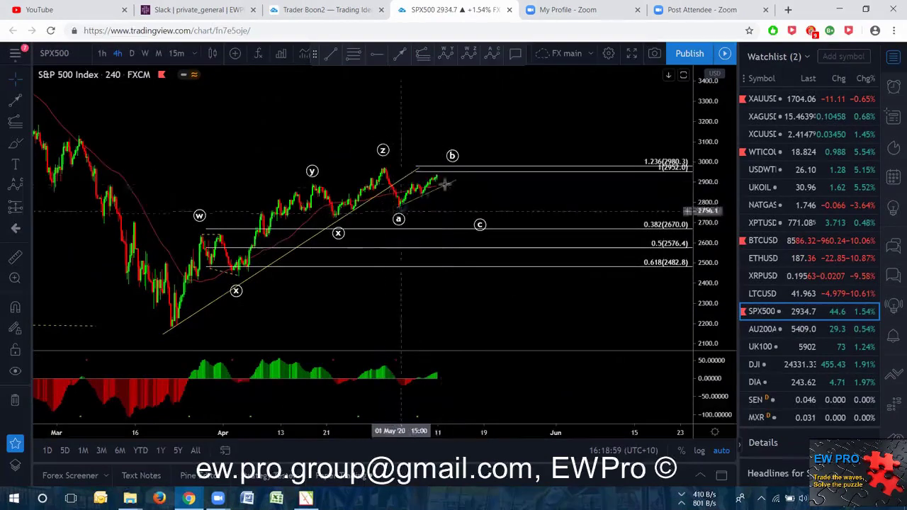
scroll(496, 226, "up", 1)
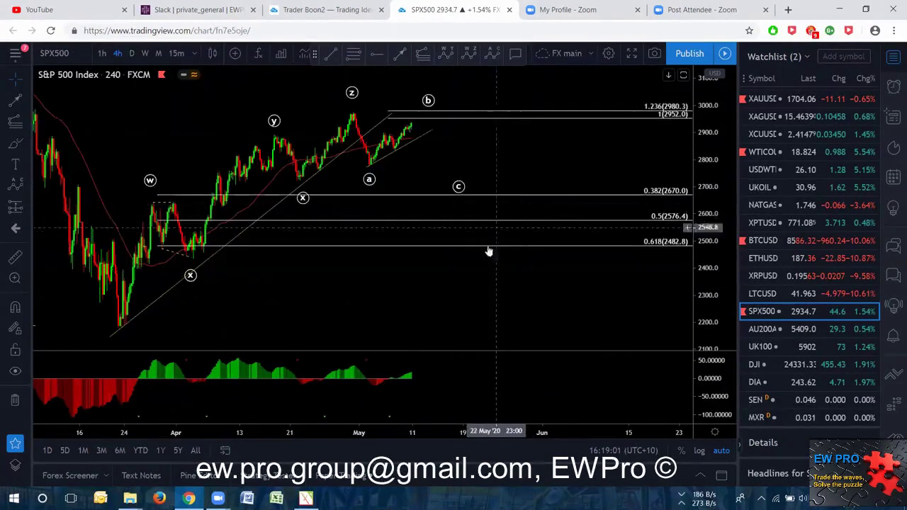
scroll(473, 266, "down", 1)
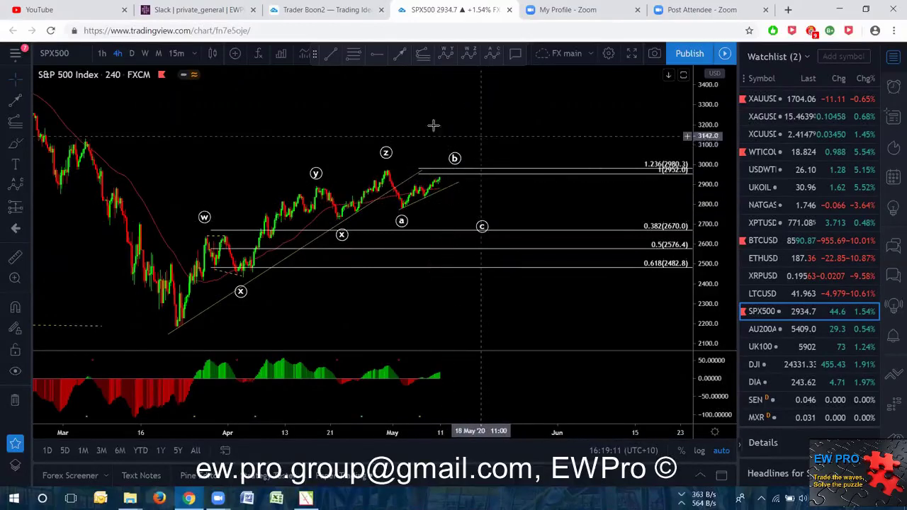
Switch SPX500 to hourly and draw a (0)-(a)-(b)-(c) Elliott wave count up near 2952.
left_click(101, 53)
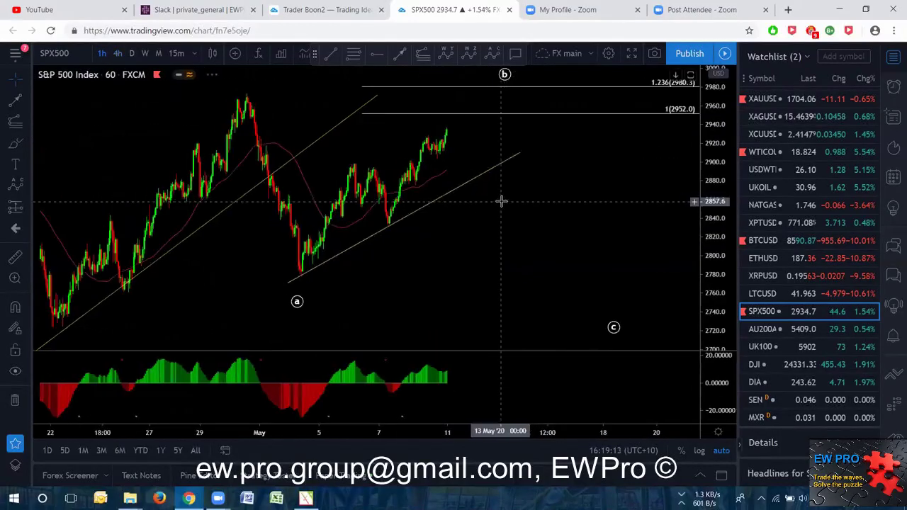
scroll(480, 233, "up", 2)
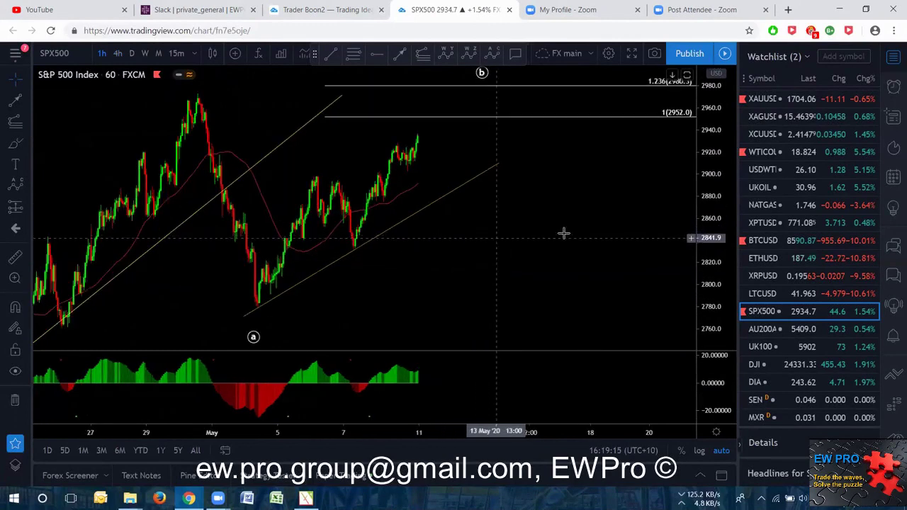
left_click_drag(593, 227, 616, 237)
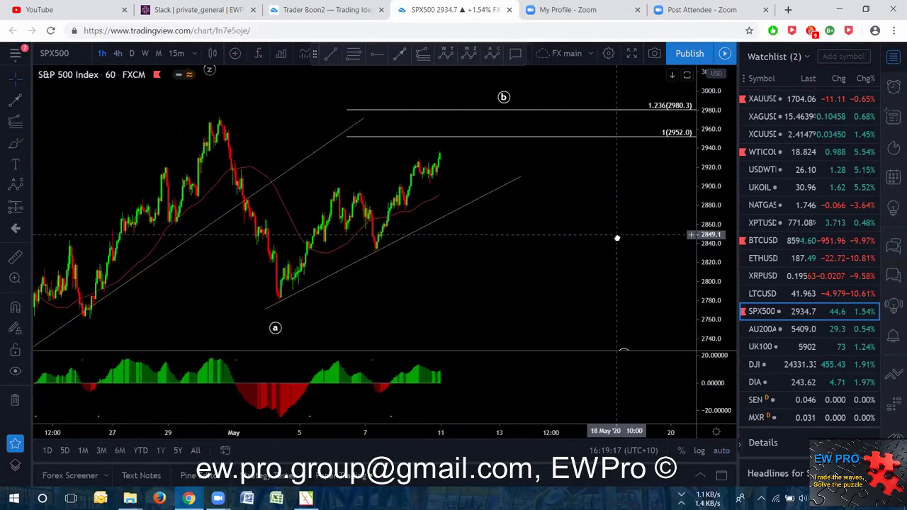
left_click(493, 54)
left_click(276, 295)
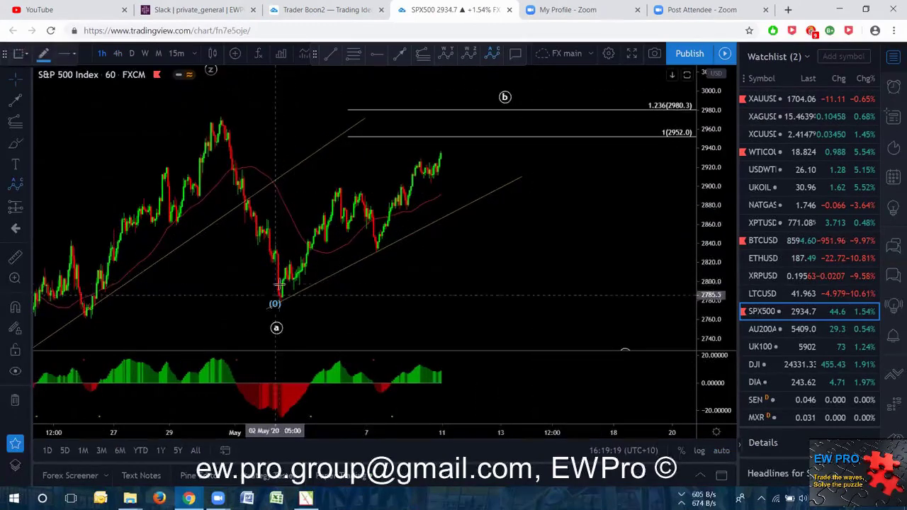
left_click(340, 181)
left_click(381, 259)
left_click(464, 129)
left_click(566, 171)
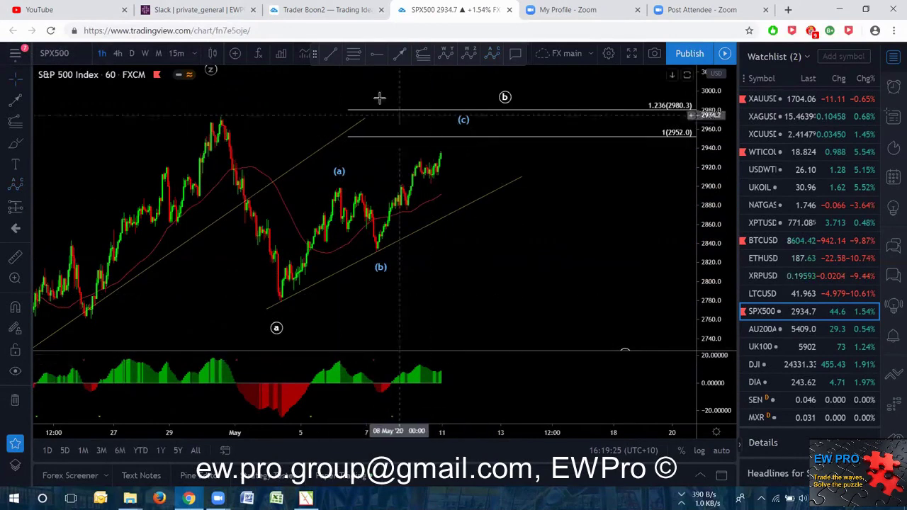
Sketch freehand trendlines over the indicator and (a)–(c) highs, circle labels, then clear them.
left_click_drag(335, 362, 466, 370)
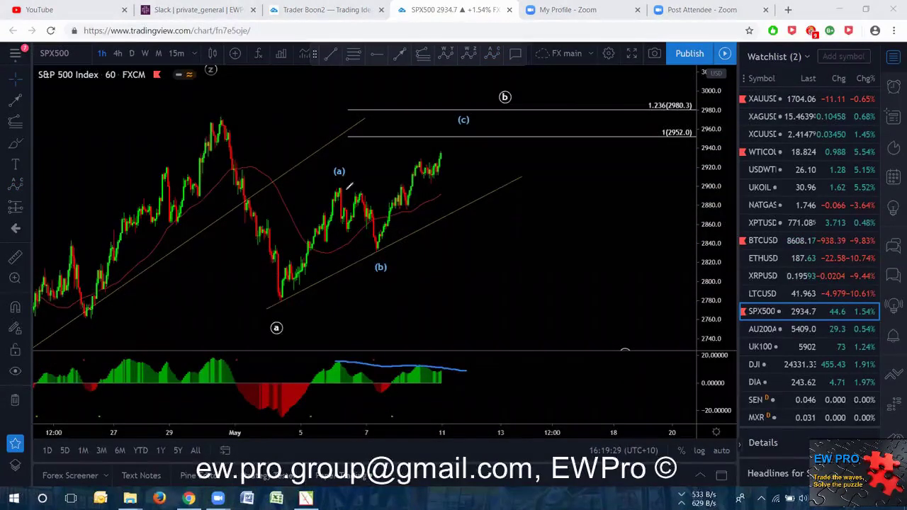
mouse_move(330, 187)
left_mouse_down()
mouse_move(467, 138)
mouse_move(439, 170)
mouse_move(447, 138)
left_mouse_up()
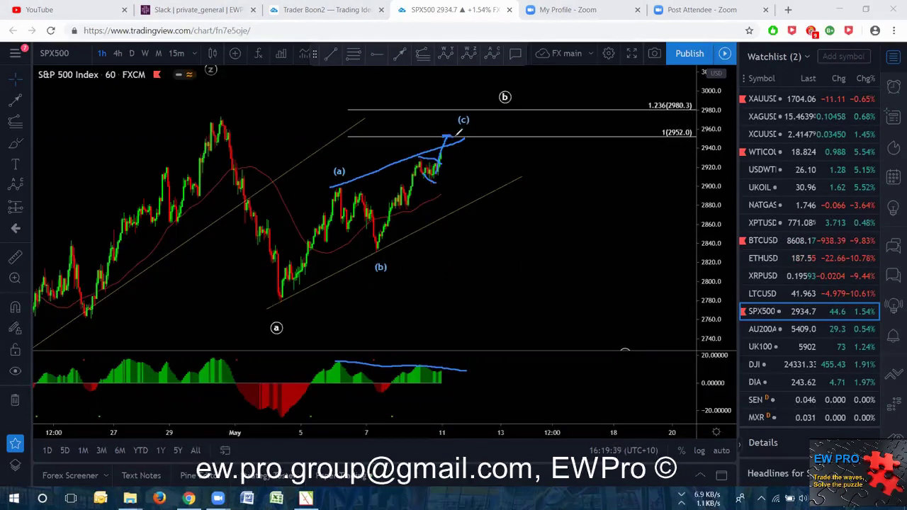
left_click_drag(438, 135, 453, 135)
left_click_drag(465, 139, 500, 103)
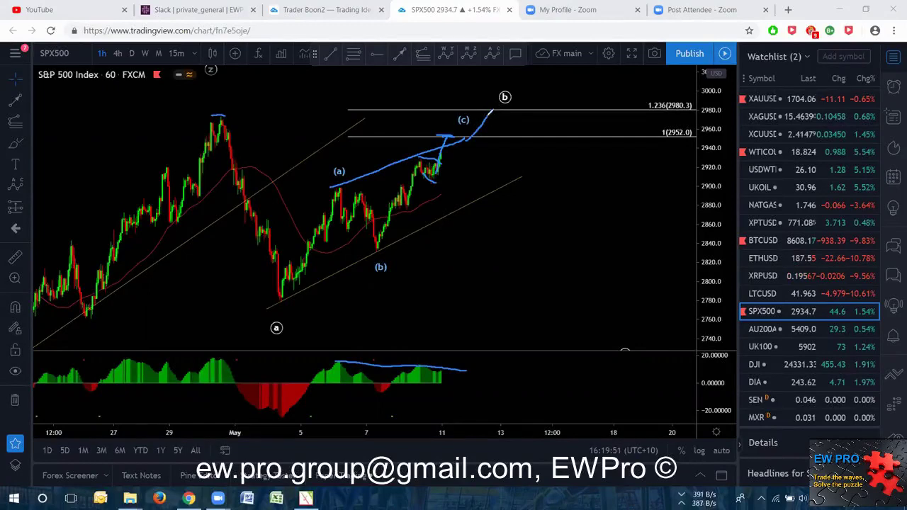
left_click_drag(356, 358, 461, 364)
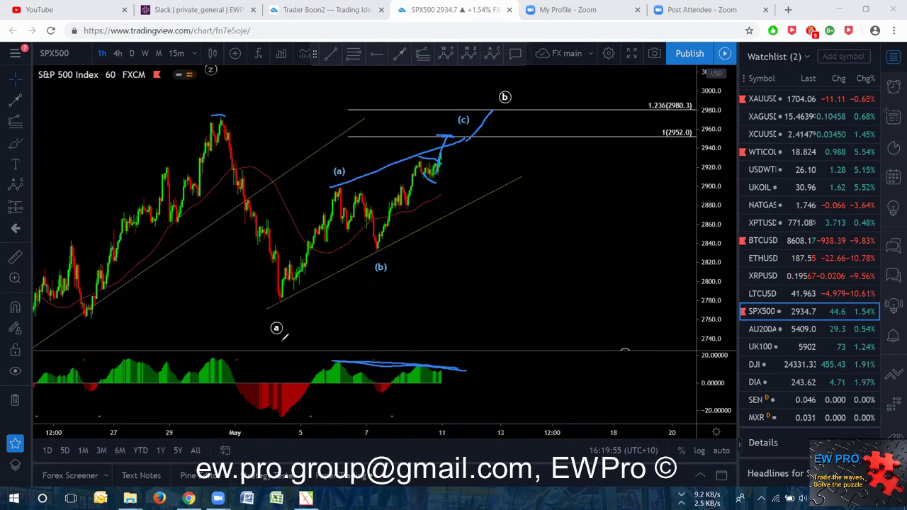
mouse_move(272, 331)
left_mouse_down()
mouse_move(285, 334)
mouse_move(286, 319)
left_mouse_up()
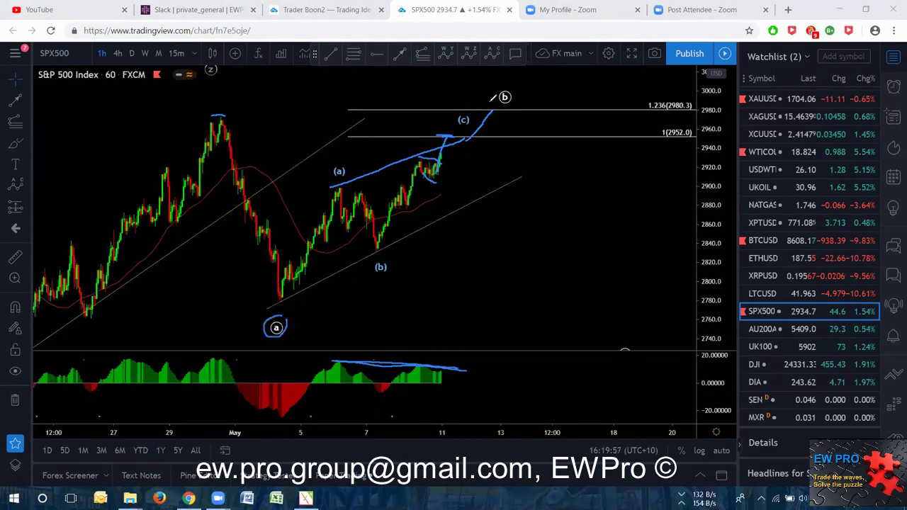
mouse_move(517, 93)
left_mouse_down()
mouse_move(499, 95)
mouse_move(513, 109)
mouse_move(518, 100)
mouse_move(587, 309)
mouse_move(652, 94)
left_mouse_up()
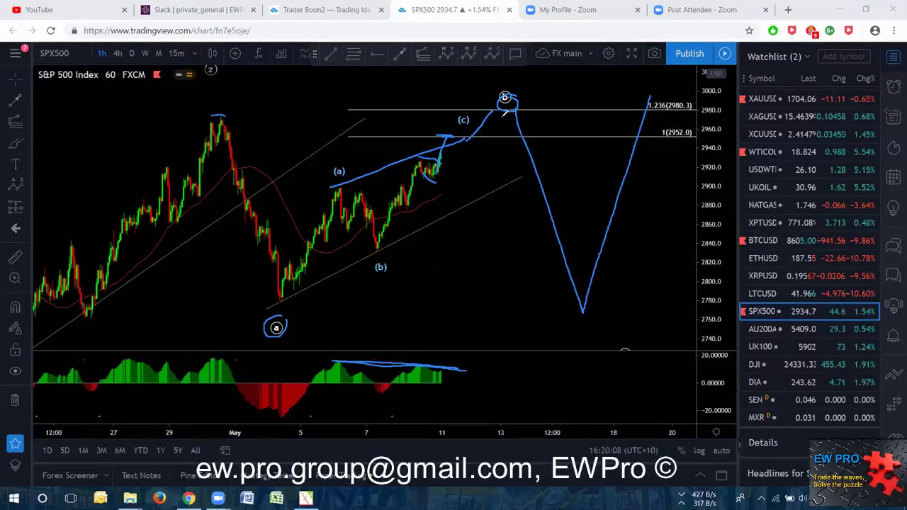
key("e")
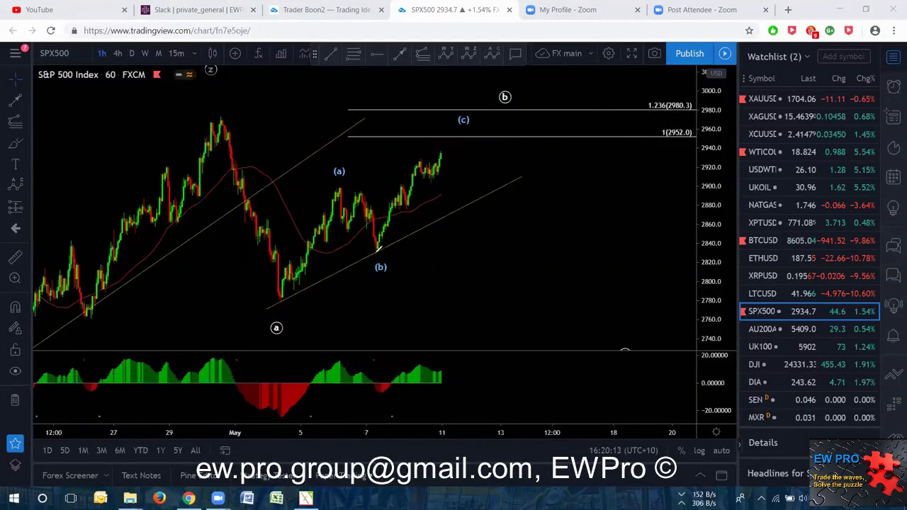
Sketch a rise from the (b) low with a small zigzag, then undo it.
mouse_move(377, 249)
left_mouse_down()
mouse_move(461, 145)
mouse_move(450, 131)
mouse_move(457, 159)
mouse_move(471, 145)
mouse_move(505, 251)
left_mouse_up()
mouse_move(455, 166)
left_mouse_down()
mouse_move(474, 151)
mouse_move(456, 152)
mouse_move(475, 147)
left_mouse_up()
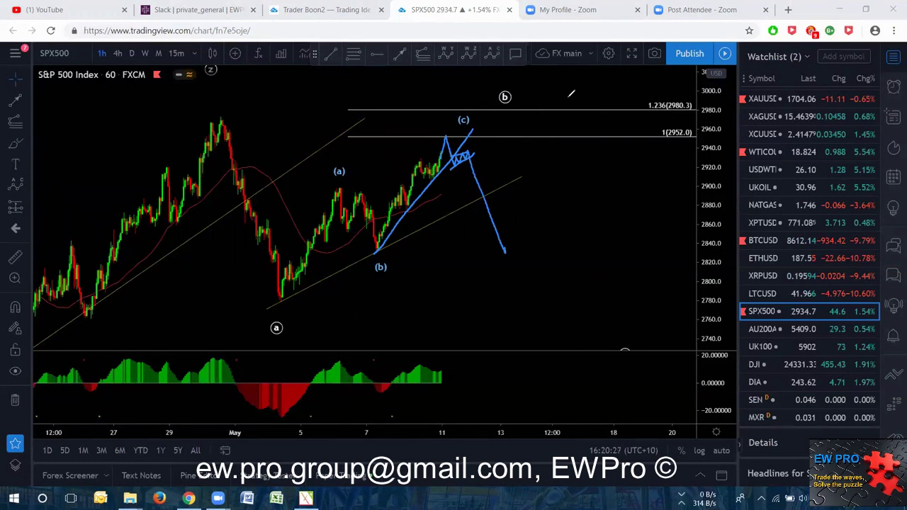
key("ctrl+z")
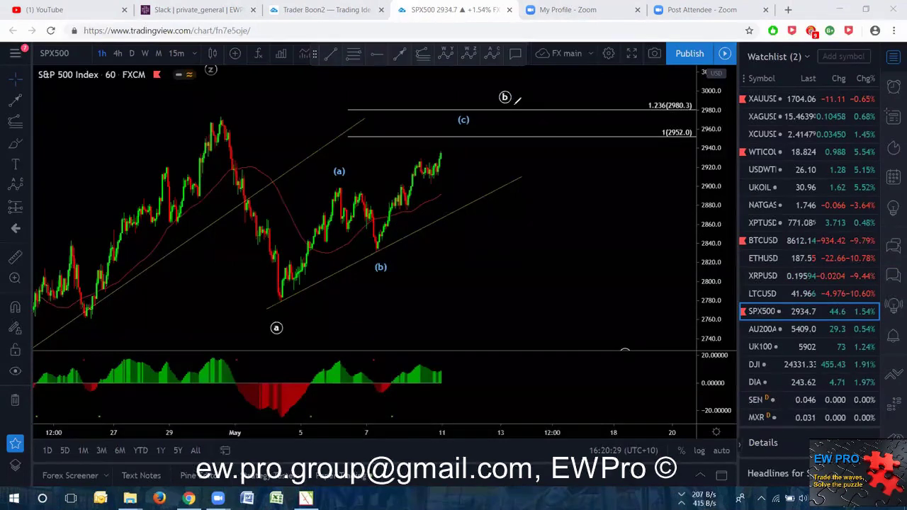
Switch to BTCUSD and zoom out to show earlier dates.
left_click(759, 241)
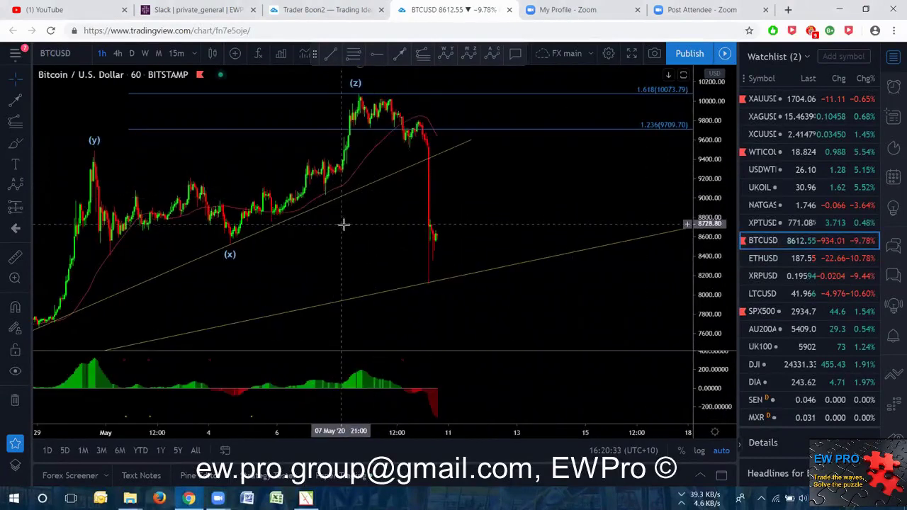
scroll(341, 223, "down", 4)
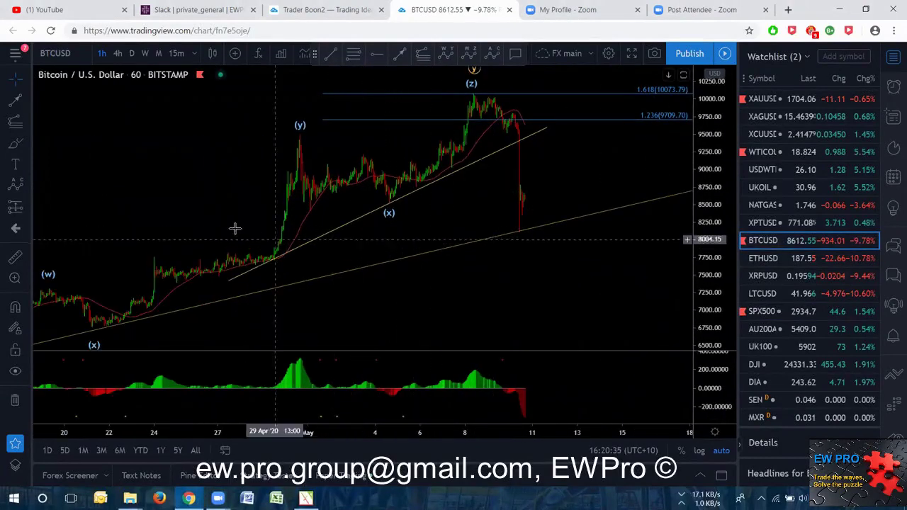
left_click_drag(213, 219, 228, 211)
scroll(435, 280, "down", 2)
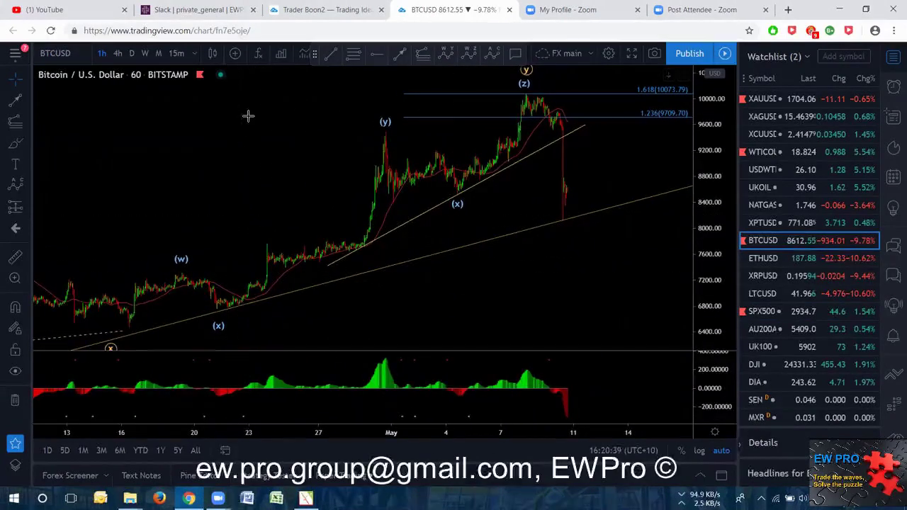
Sketch the path into (x), up to (z) at 1.618, then down to the trendline.
left_click_drag(314, 158, 255, 156)
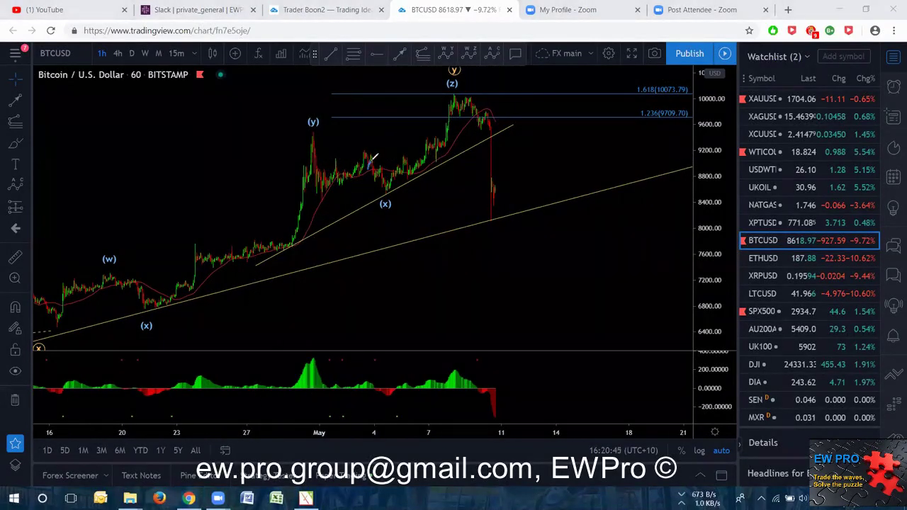
left_click_drag(371, 150, 383, 172)
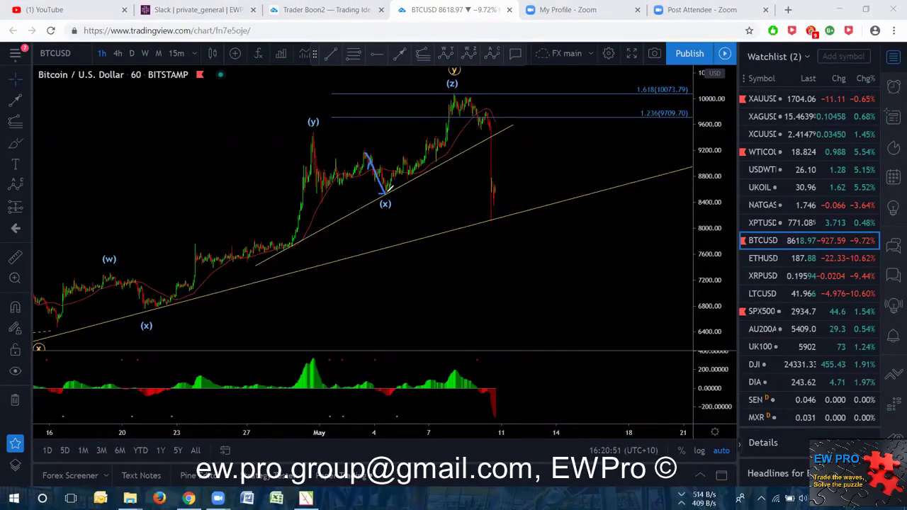
left_click_drag(384, 192, 462, 94)
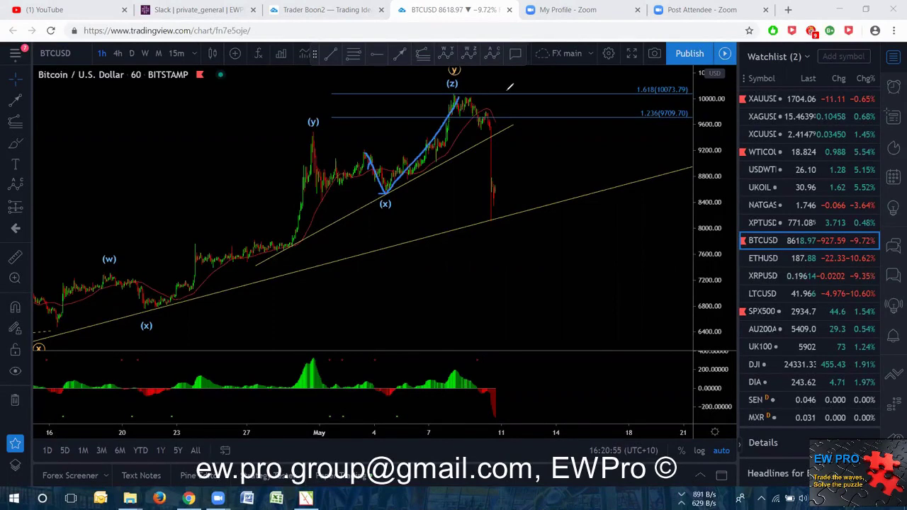
left_click_drag(510, 91, 508, 91)
left_click_drag(462, 90, 493, 217)
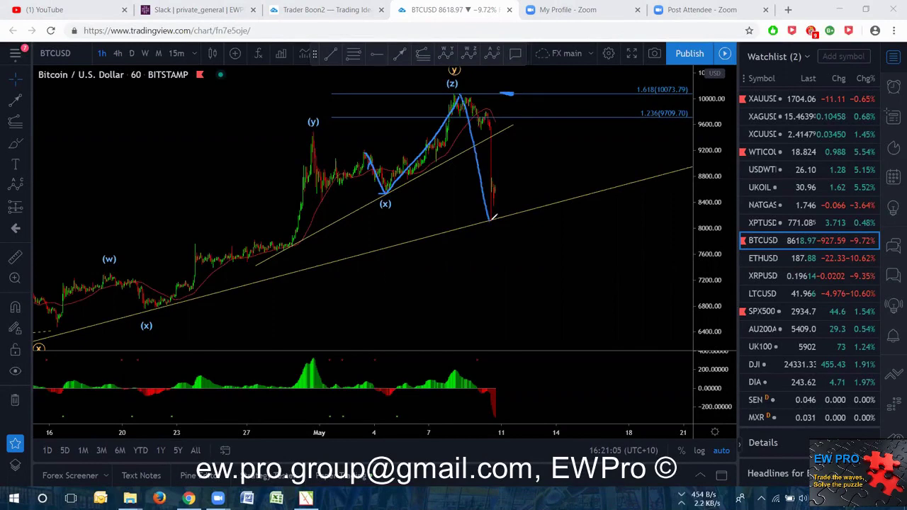
Handwrite the A, B and C wave labels and retrace the bounce from A through B.
mouse_move(488, 246)
left_mouse_down()
mouse_move(516, 176)
mouse_move(531, 187)
mouse_move(561, 156)
left_mouse_up()
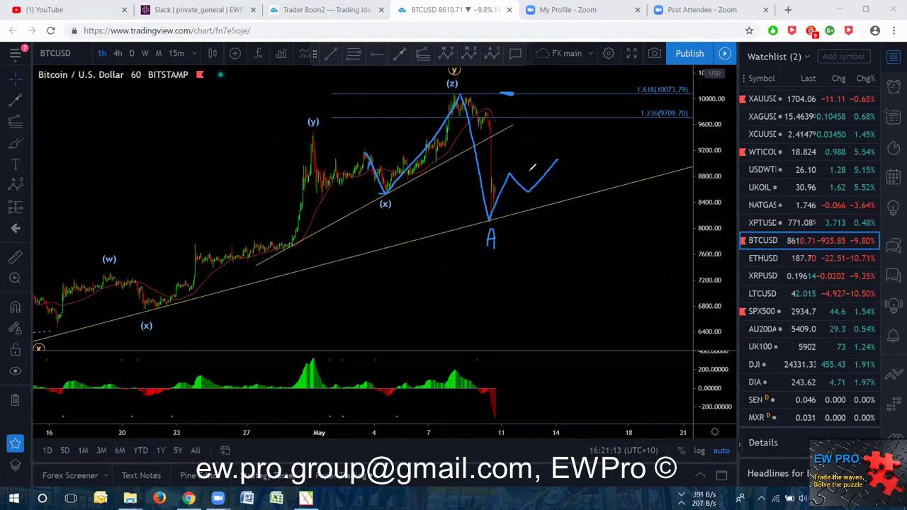
left_click_drag(505, 169, 511, 165)
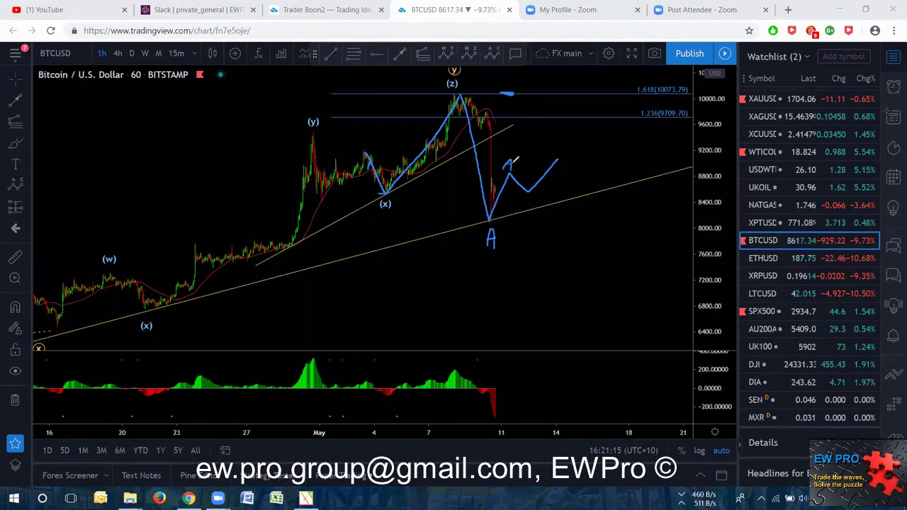
left_click_drag(525, 191, 528, 201)
mouse_move(557, 152)
left_mouse_down()
mouse_move(567, 148)
mouse_move(559, 157)
mouse_move(612, 288)
left_mouse_up()
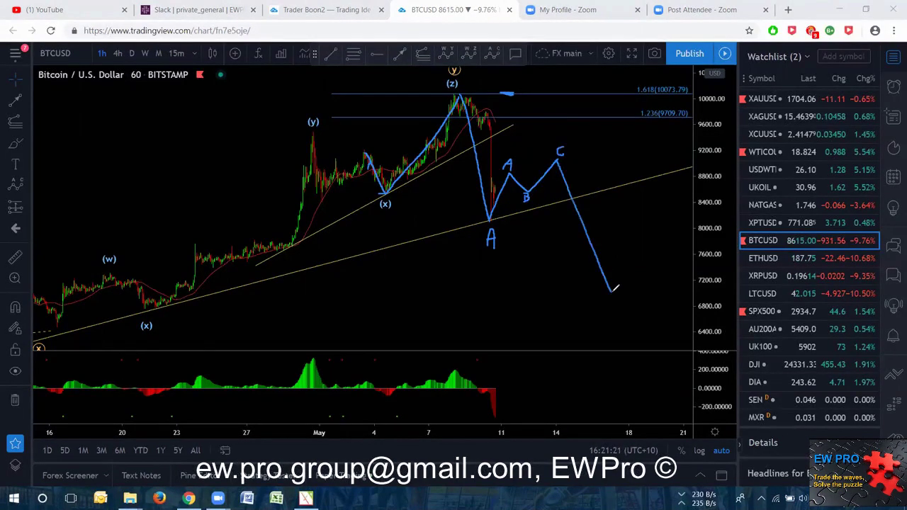
mouse_move(560, 139)
left_mouse_down()
mouse_move(561, 126)
mouse_move(568, 132)
mouse_move(561, 141)
left_mouse_up()
mouse_move(615, 295)
left_mouse_down()
mouse_move(624, 305)
mouse_move(666, 134)
left_mouse_up()
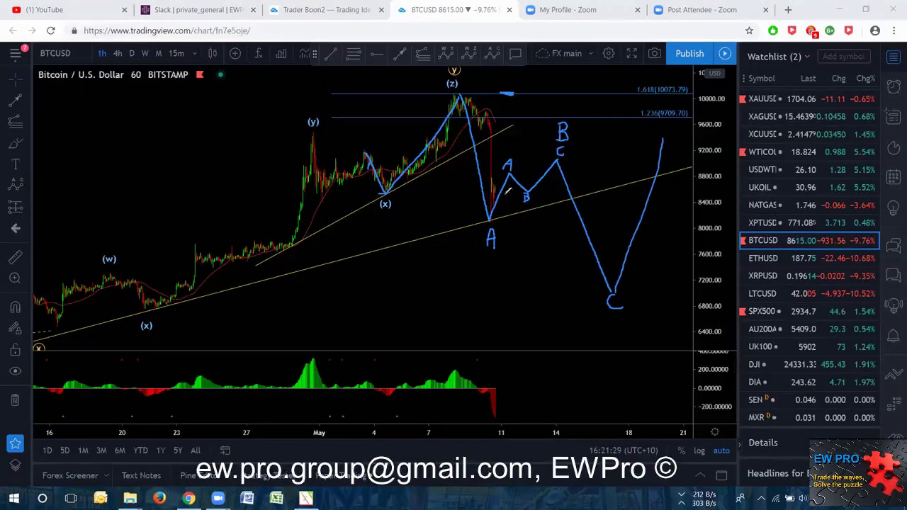
left_click_drag(496, 216, 570, 163)
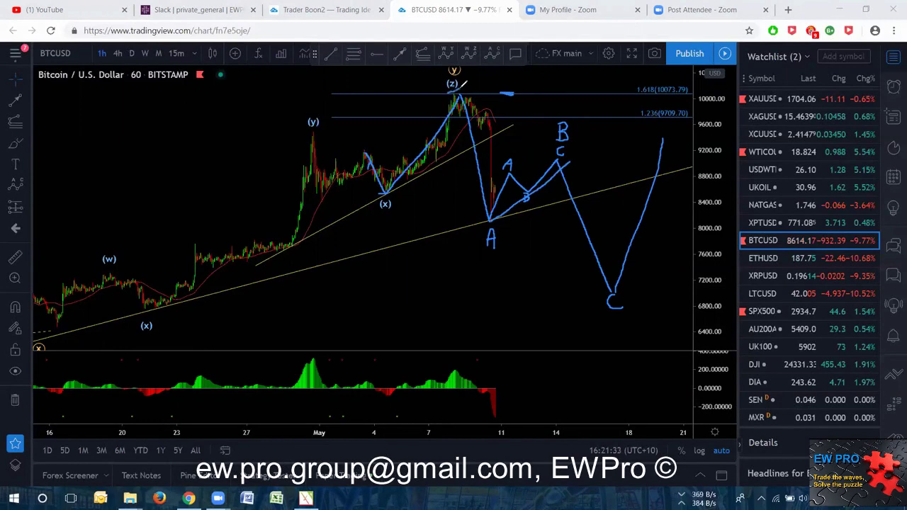
Redraw the drop to A, loop around the A–B–C bounce with an inner zigzag, and retrace to C.
left_click_drag(463, 83, 491, 218)
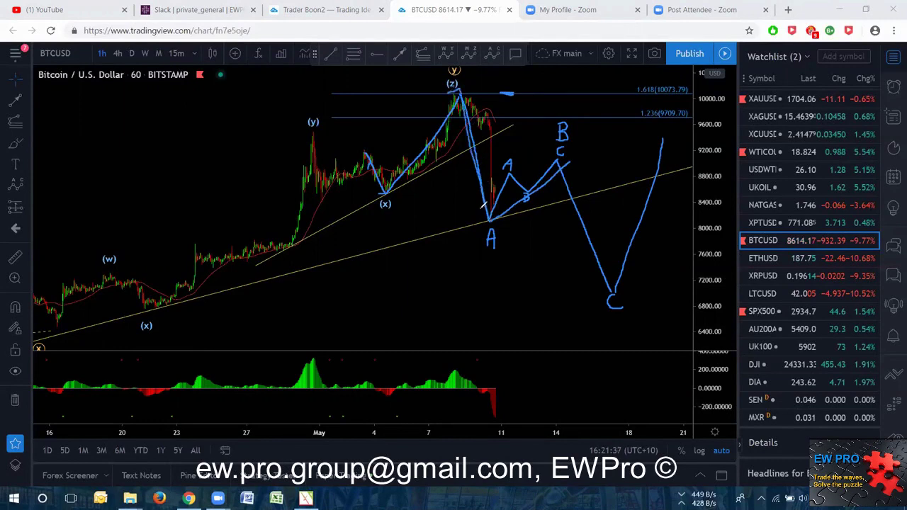
mouse_move(547, 136)
left_mouse_down()
mouse_move(498, 151)
mouse_move(489, 216)
mouse_move(564, 137)
left_mouse_up()
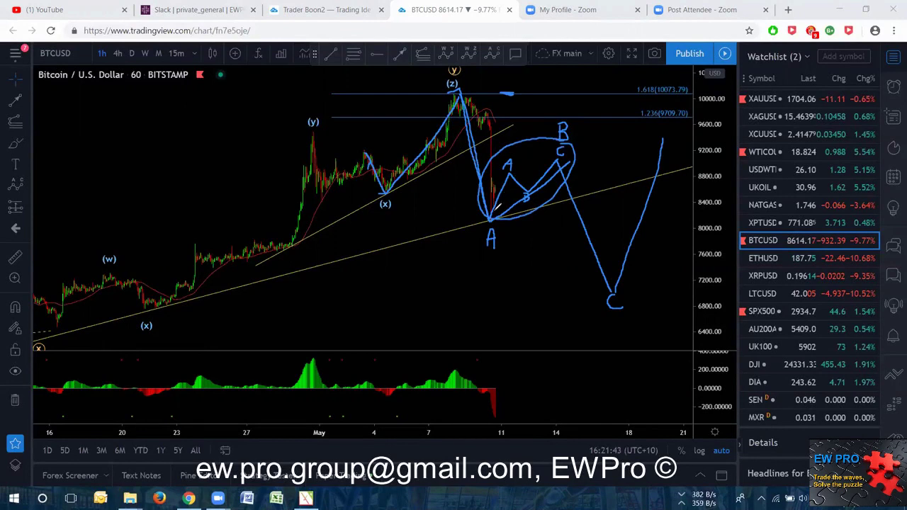
mouse_move(502, 190)
left_mouse_down()
mouse_move(563, 163)
mouse_move(572, 149)
left_mouse_up()
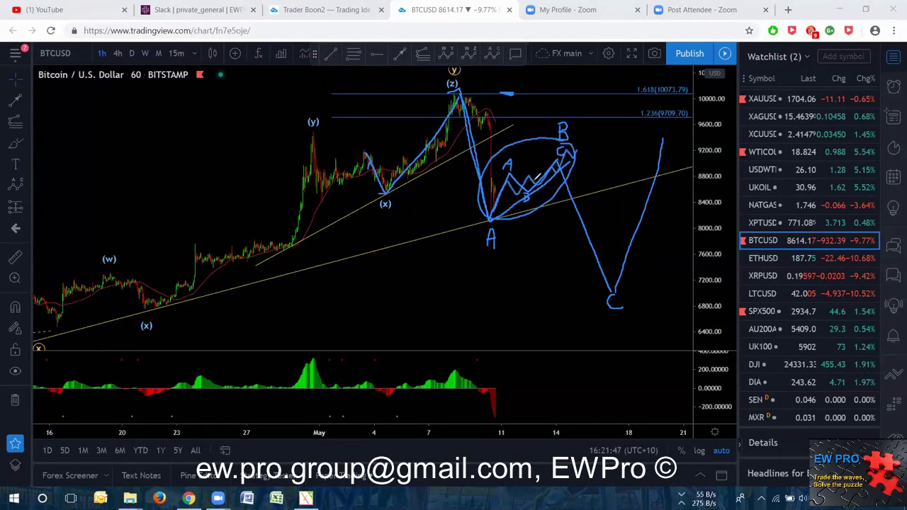
left_click_drag(577, 150, 617, 287)
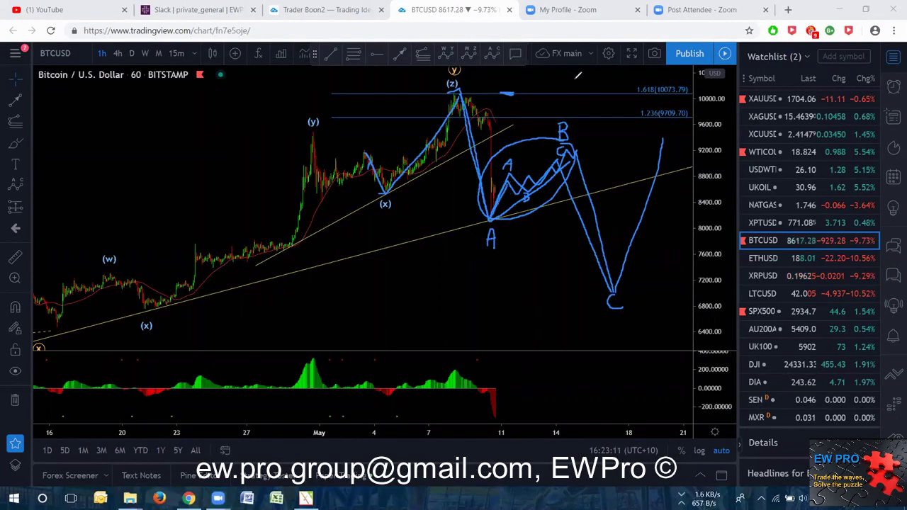
Clear the Bitcoin sketches and draw a rising zigzag wedge off the trendline with upper and lower boundaries.
key("e")
mouse_move(490, 219)
left_mouse_down()
mouse_move(524, 160)
mouse_move(543, 175)
mouse_move(561, 160)
mouse_move(564, 168)
mouse_move(586, 145)
mouse_move(601, 158)
left_mouse_up()
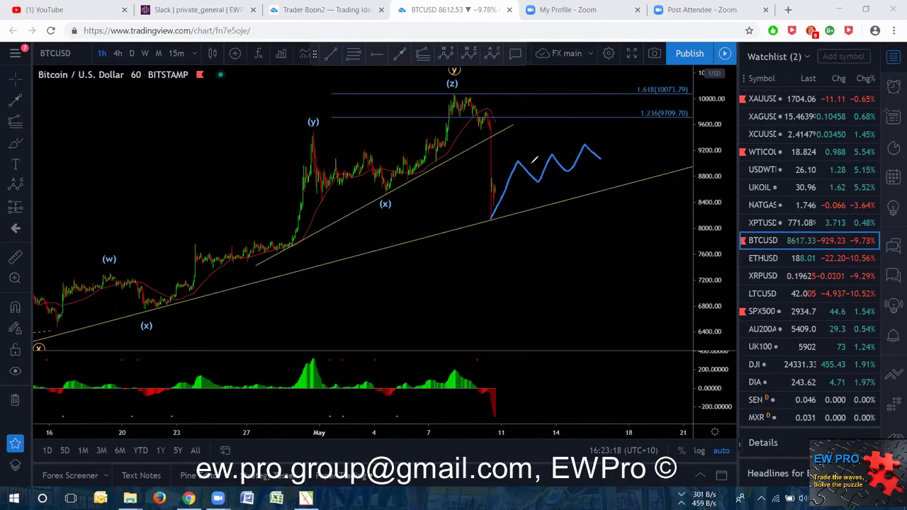
left_click_drag(511, 163, 587, 140)
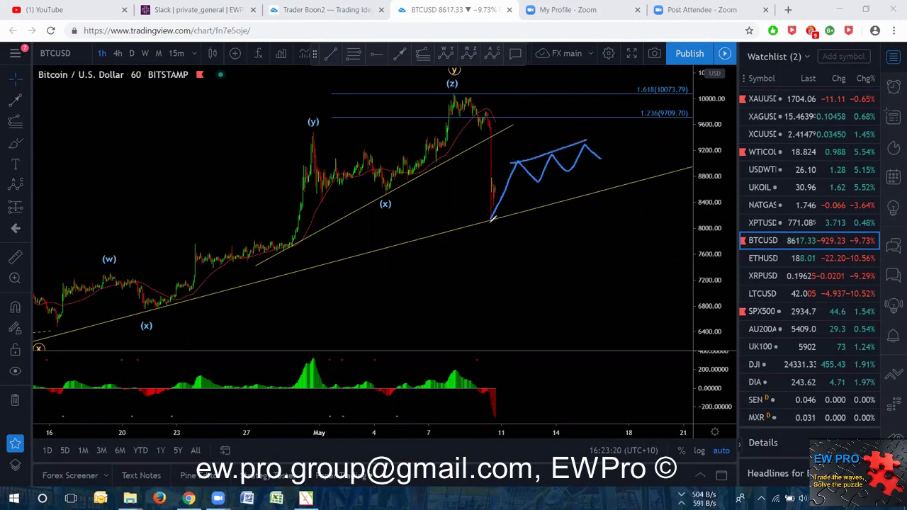
mouse_move(493, 219)
left_mouse_down()
mouse_move(611, 142)
mouse_move(623, 161)
mouse_move(628, 149)
mouse_move(654, 260)
left_mouse_up()
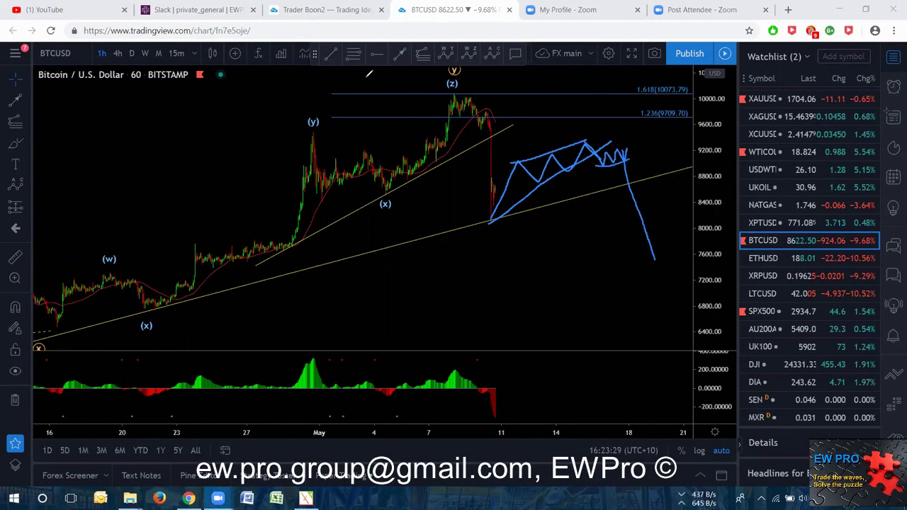
scroll(783, 257, "up", 2)
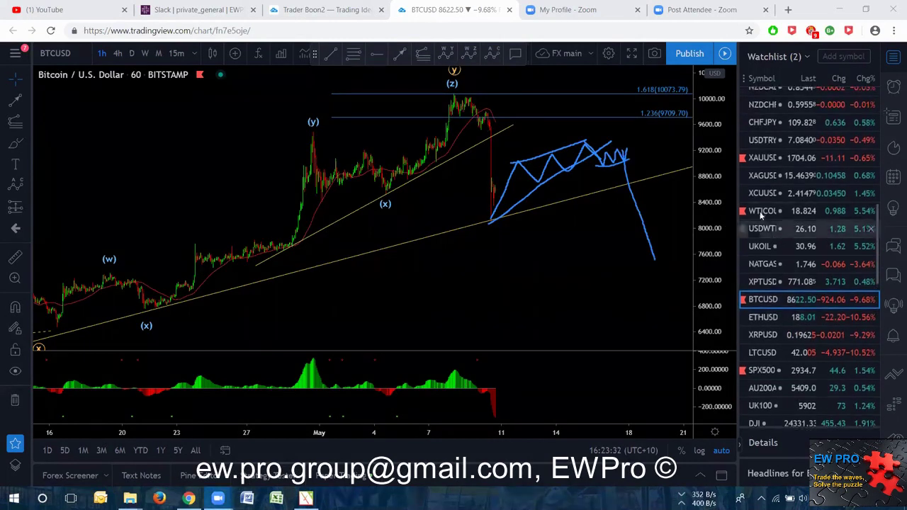
Open WTICOUSD on 4-hour (240) candles and trace the rising indicator lows.
left_click(772, 211)
type("240")
key("Return")
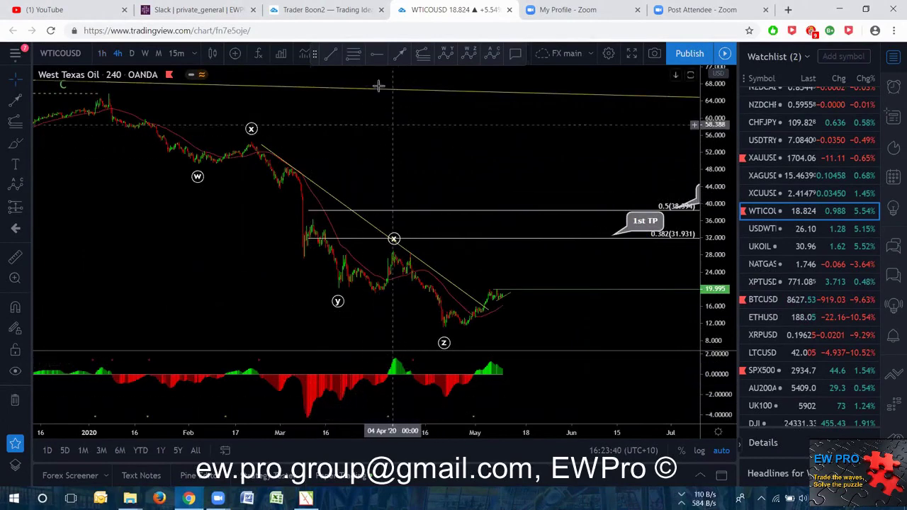
left_click_drag(310, 416, 446, 400)
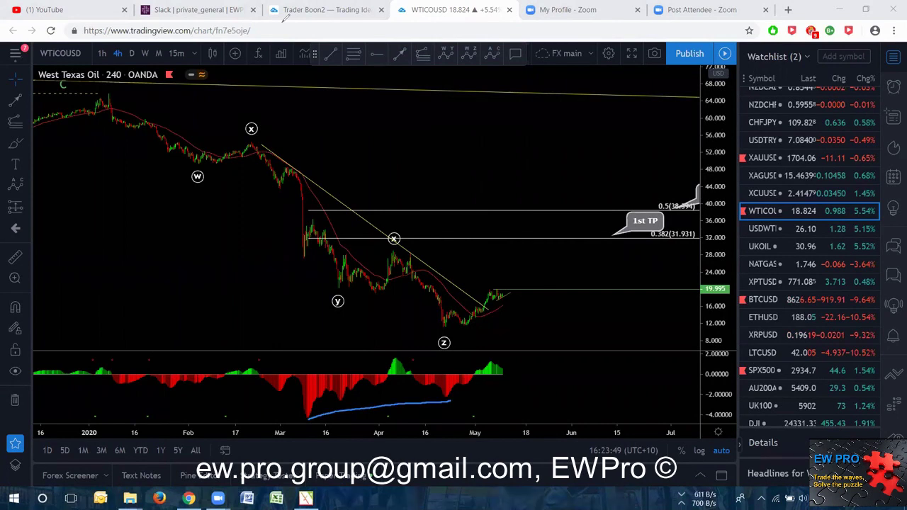
Hide the 19.995 horizontal ray and zoom out to show the 2nd TP target.
right_click(537, 290)
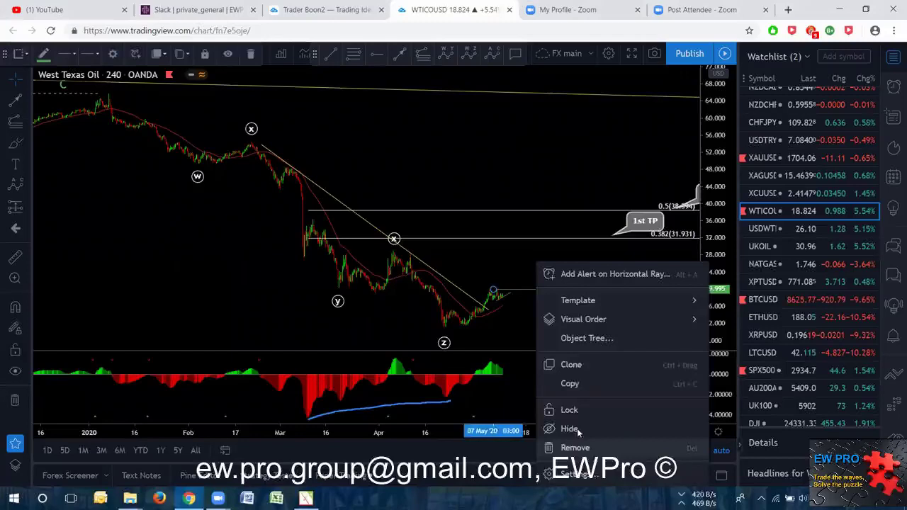
left_click(570, 429)
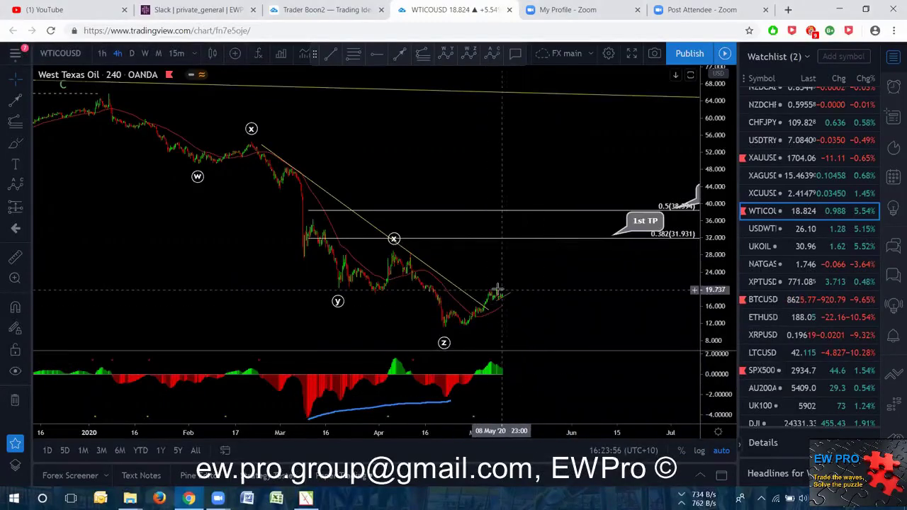
left_click_drag(536, 185, 425, 168)
scroll(459, 170, "down", 2)
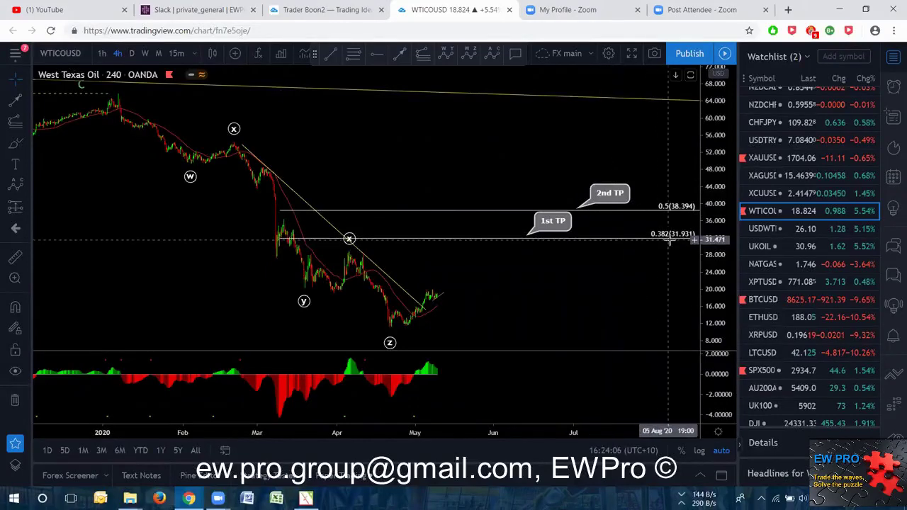
scroll(462, 170, "left", 2)
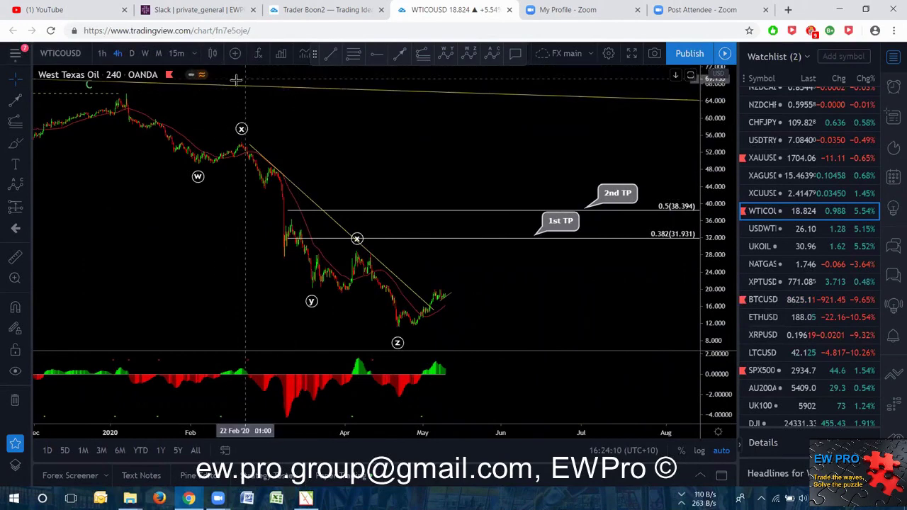
Switch the oil chart to 1-hour bars and pan to show earlier price history.
left_click(102, 55)
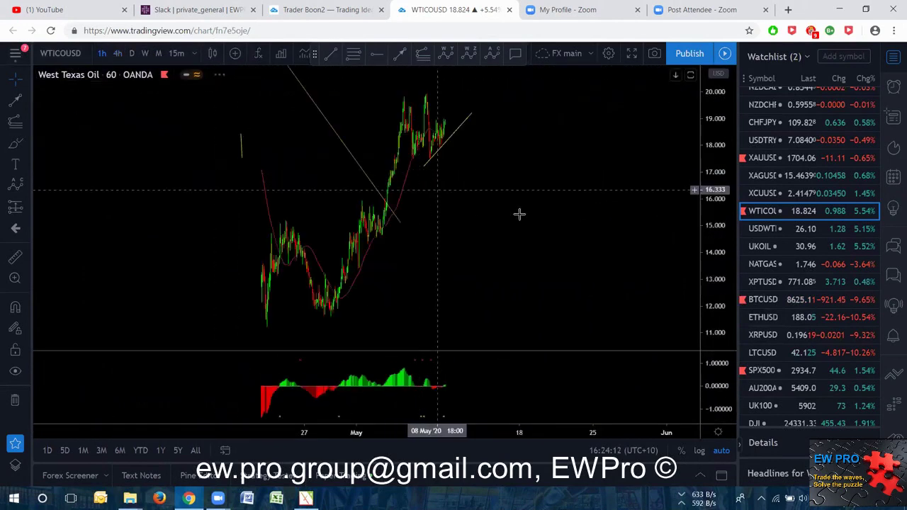
scroll(681, 186, "down", 2)
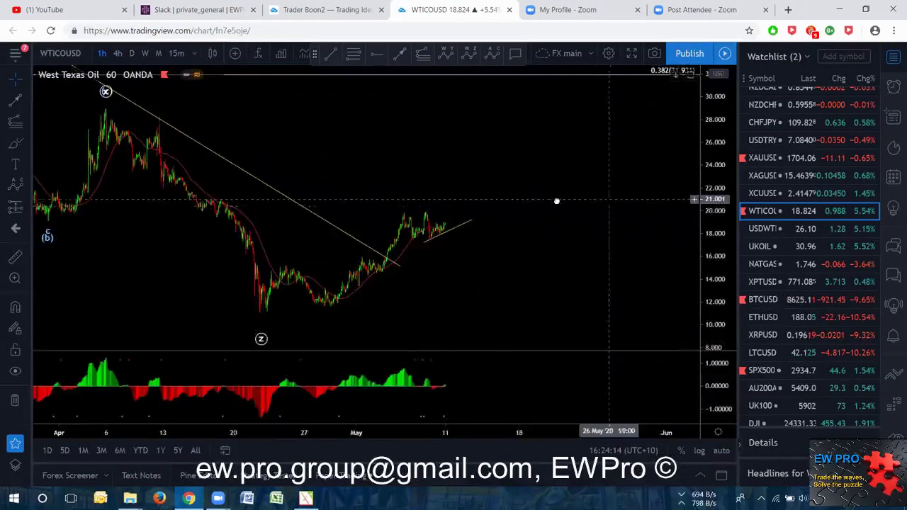
scroll(545, 202, "up", 2)
left_click_drag(342, 173, 440, 237)
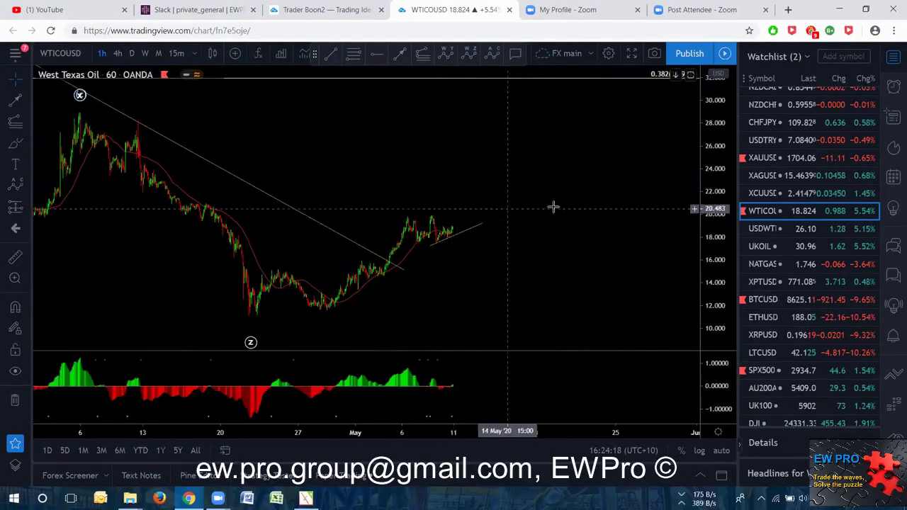
scroll(574, 234, "up", 1)
scroll(691, 227, "up", 4)
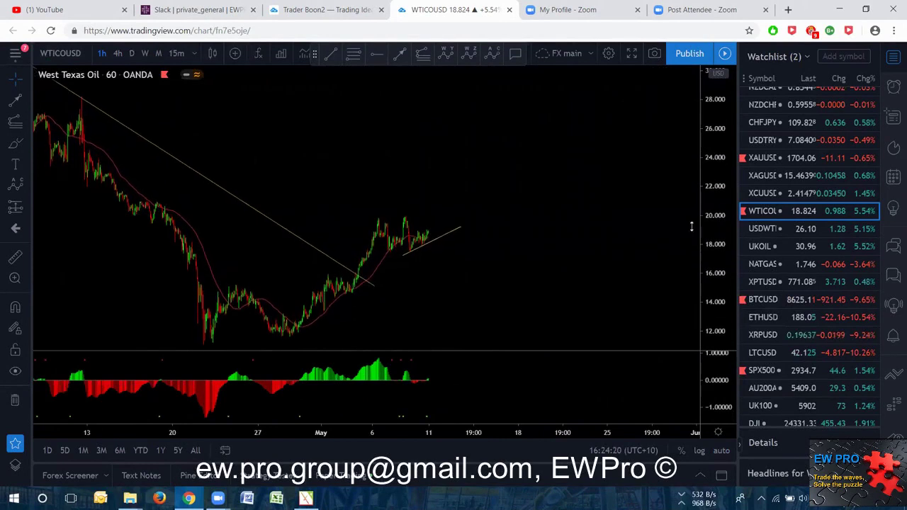
left_click_drag(569, 214, 571, 235)
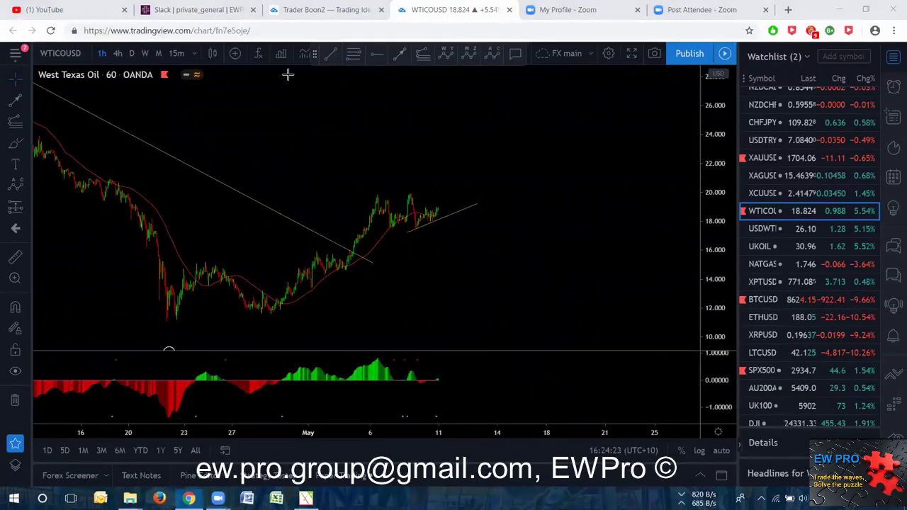
Draw short flat trend lines across the recent peak and the recent dip.
left_click(330, 55)
left_click(377, 194)
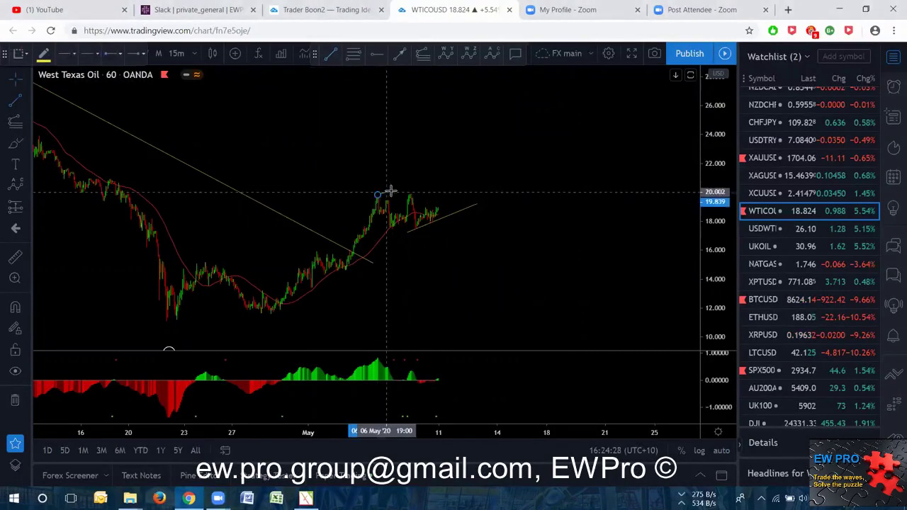
left_click(410, 192)
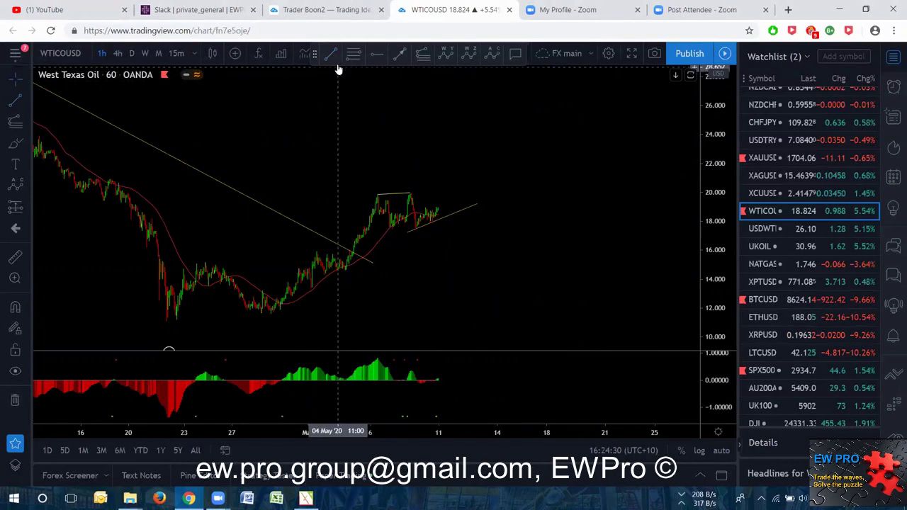
left_click(391, 230)
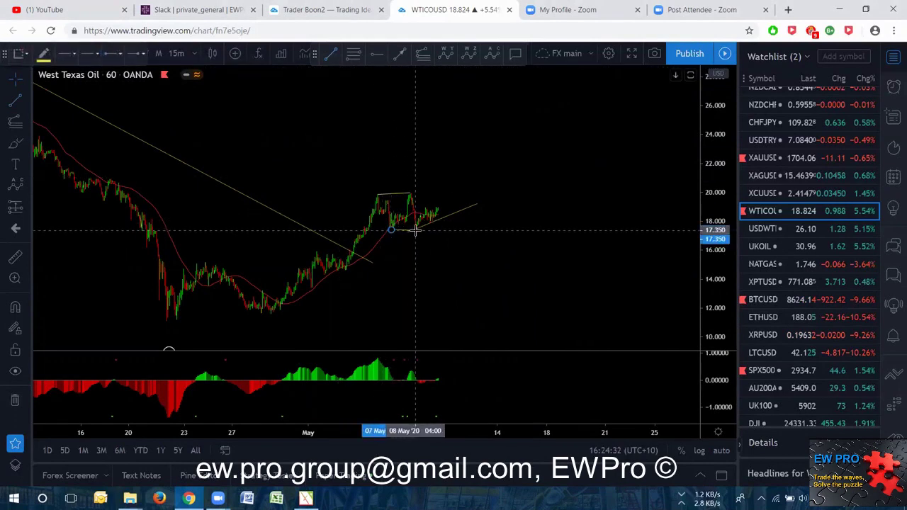
left_click(415, 231)
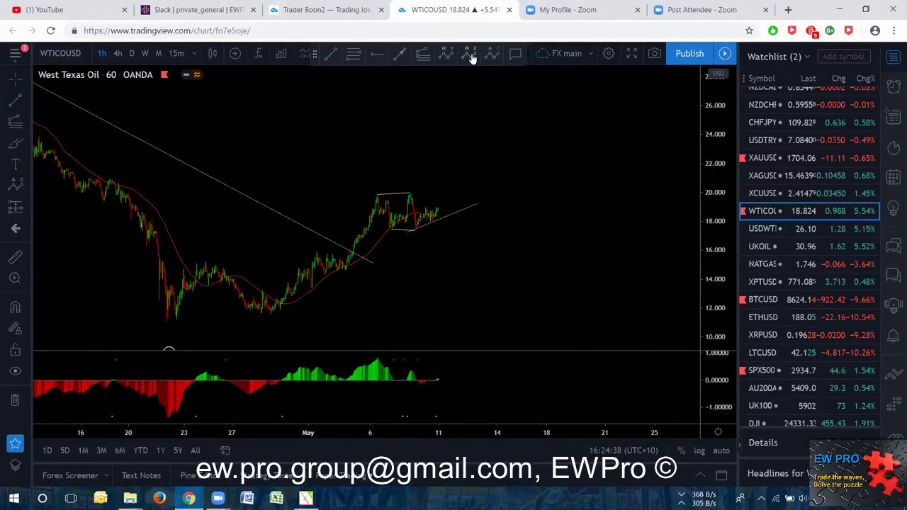
Place a triple combo wave from the April low through W, X, Y, X to Z.
left_click(164, 322)
left_click(200, 255)
left_click(269, 323)
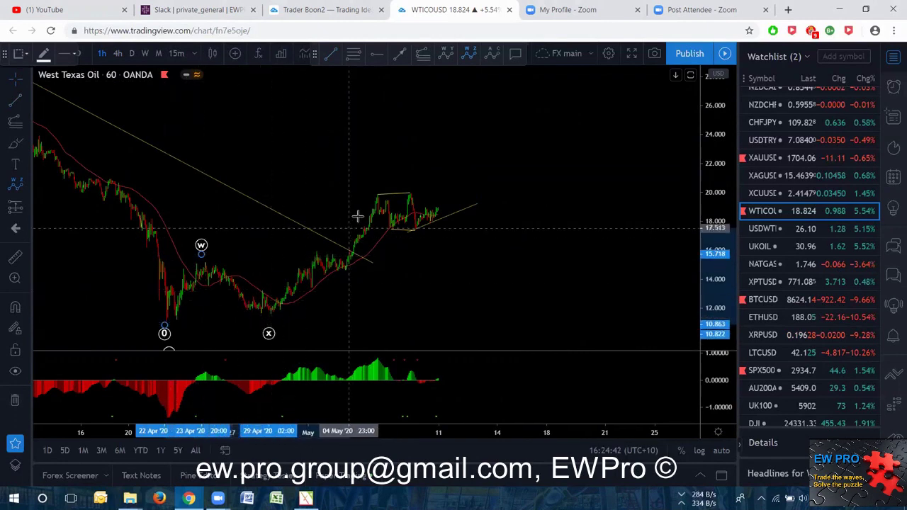
left_click(377, 186)
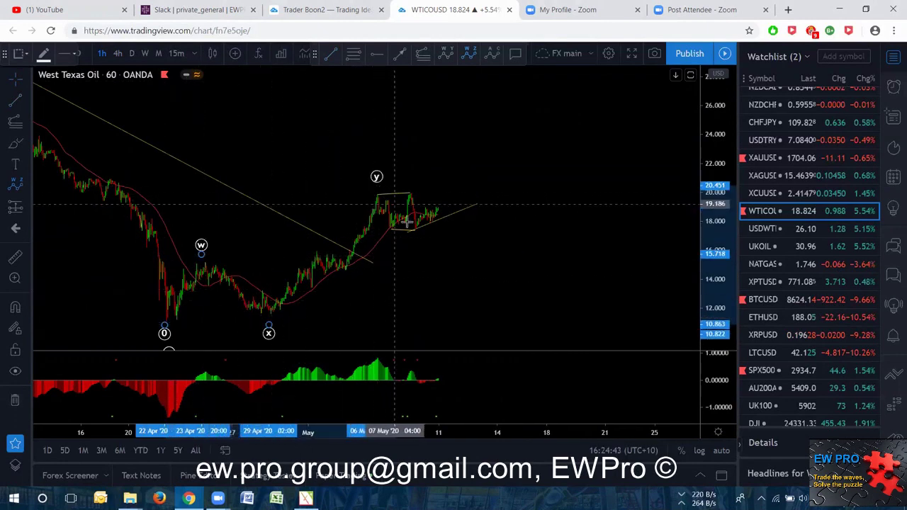
left_click(440, 252)
left_click(491, 158)
Set the wave's color to blue and degree to Minuette in its settings.
right_click(494, 162)
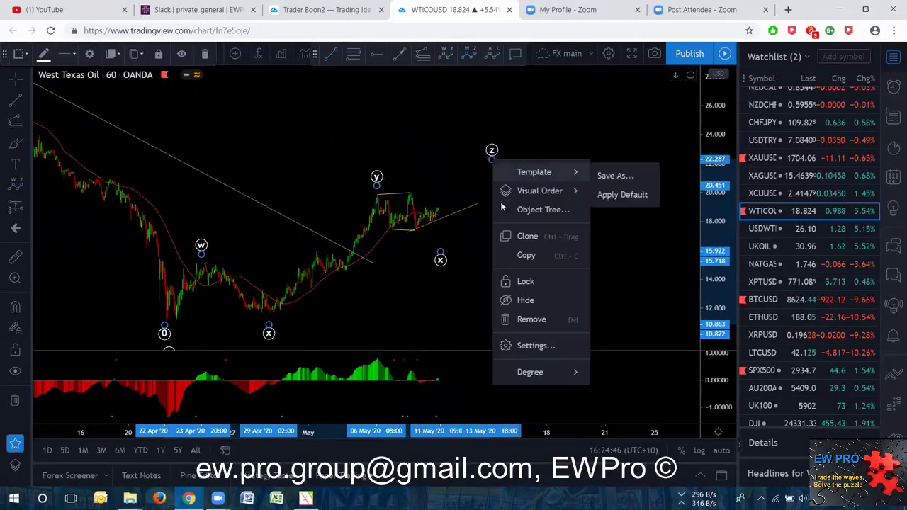
left_click(534, 347)
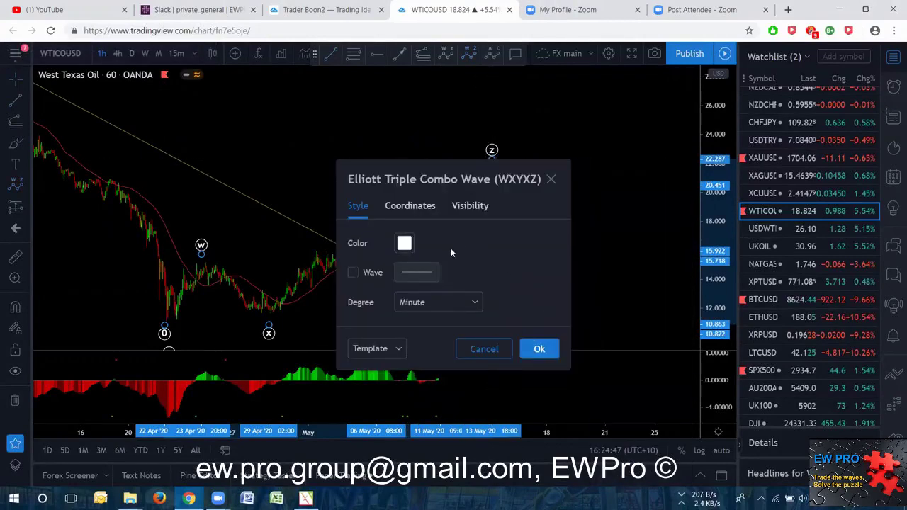
left_click(406, 245)
left_click(485, 280)
left_click(494, 232)
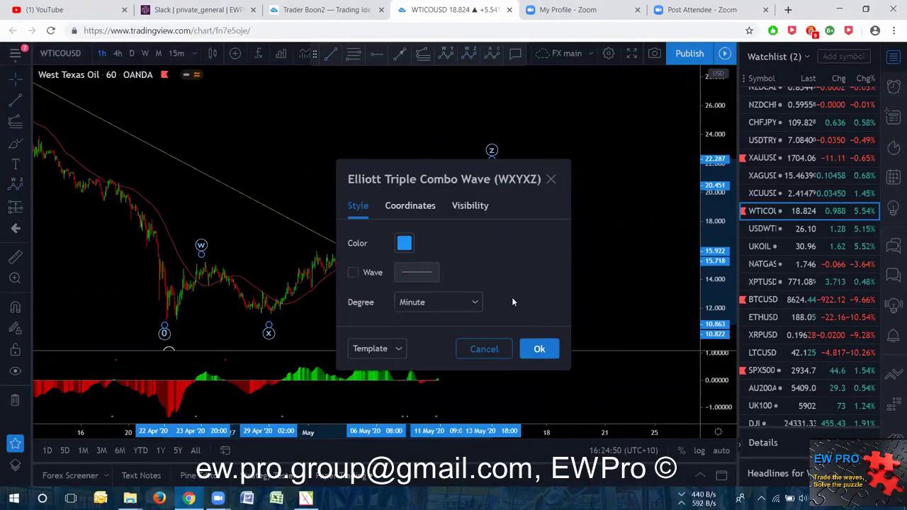
left_click(473, 303)
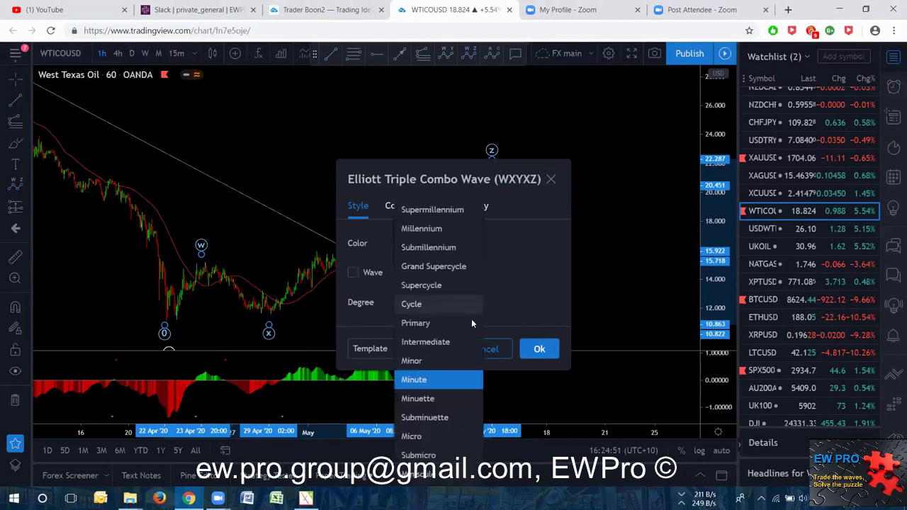
left_click(418, 398)
left_click(539, 349)
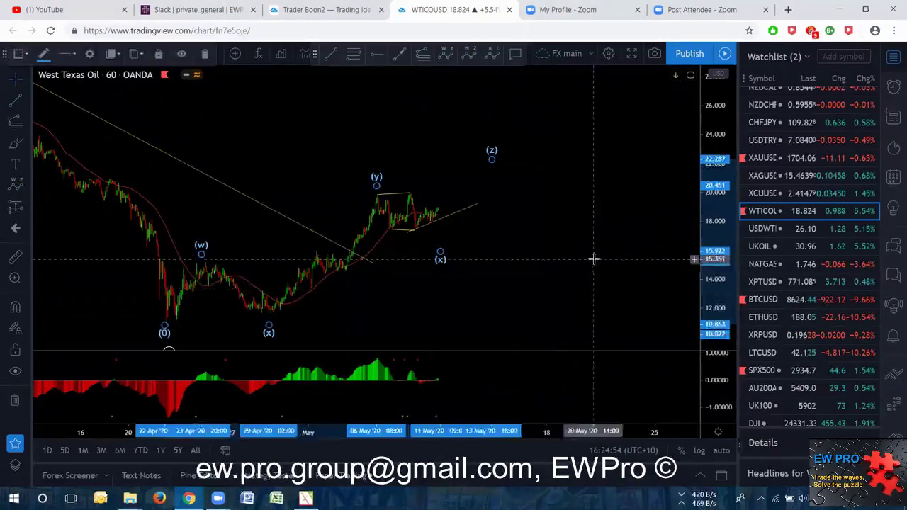
Draw a blue trend-line arrow from the (y) peak down to the (x) label.
left_click(397, 55)
left_click(203, 262)
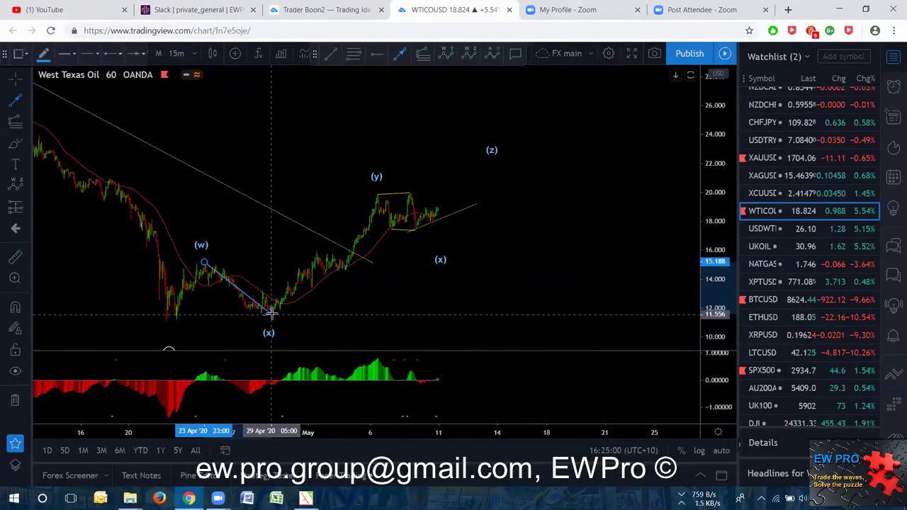
left_click(270, 313)
left_click_drag(238, 292, 411, 221)
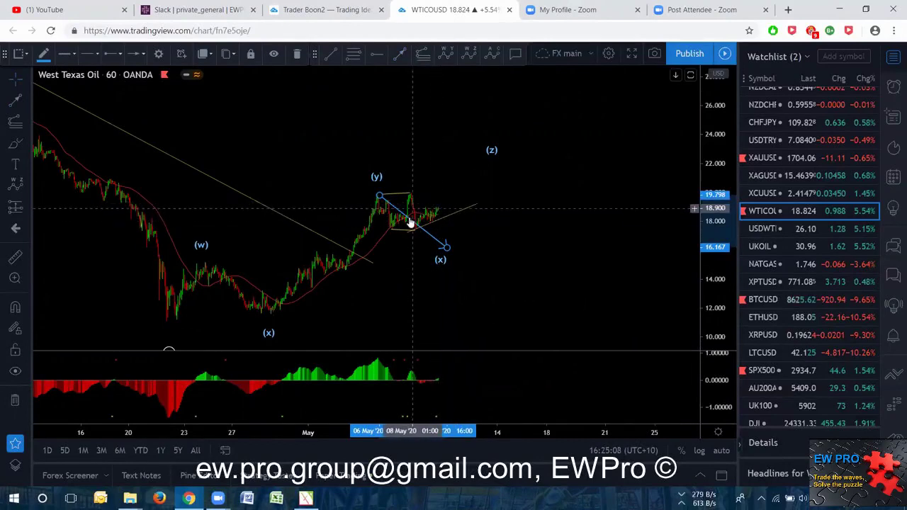
left_click(468, 230)
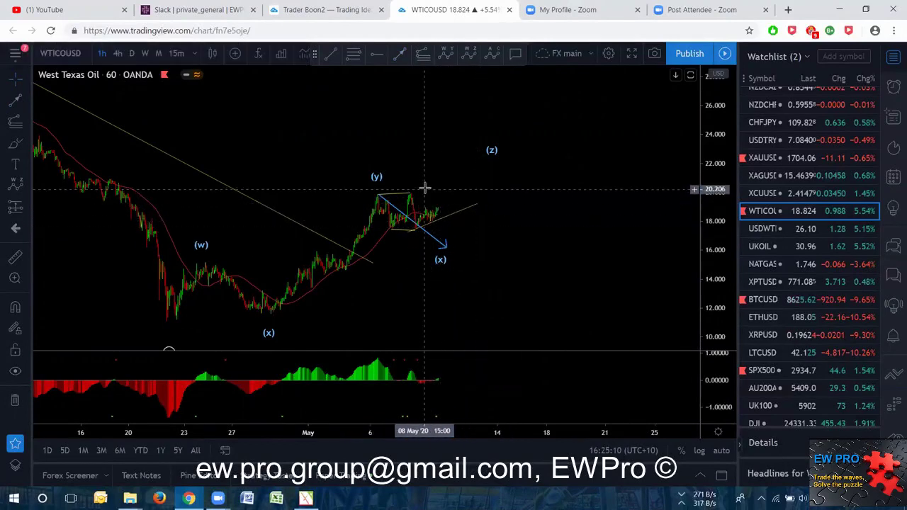
Zoom in on the recent bars and place a horizontal ray at the 20.119 peak level.
scroll(706, 234, "up", 3)
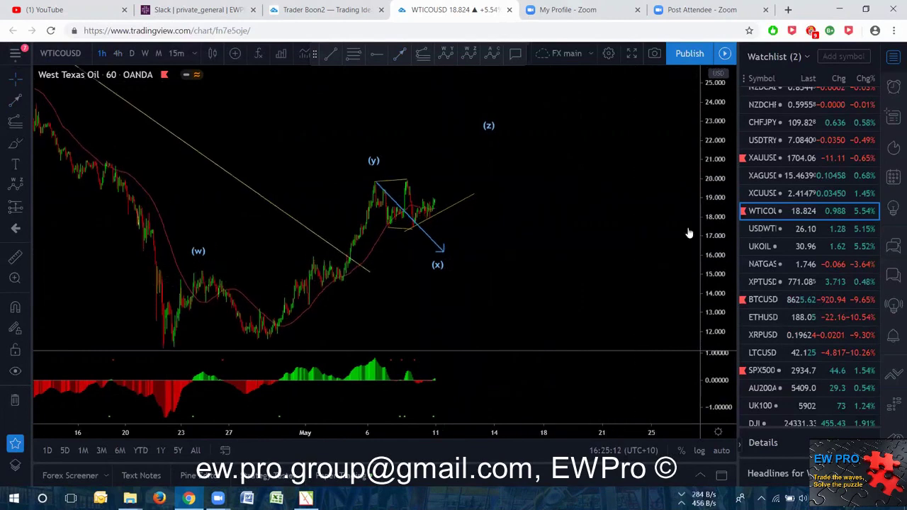
left_click_drag(502, 253, 557, 248)
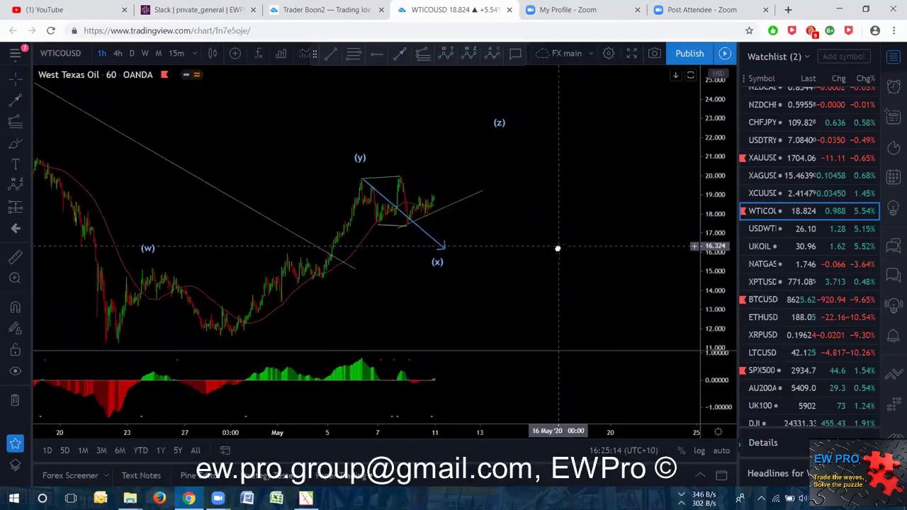
left_click(376, 54)
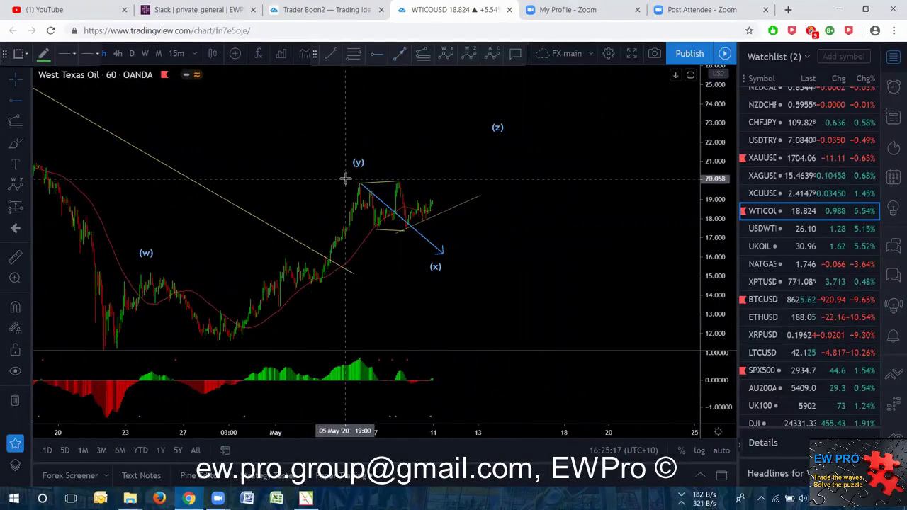
left_click(382, 178)
left_click(409, 164)
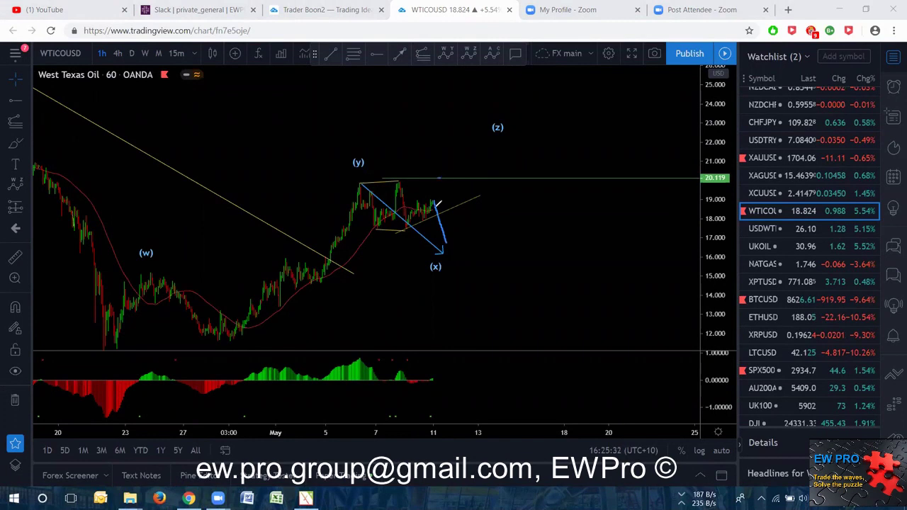
Sketch a freehand rise to the 20.119 ray, a sideways zigzag and a drop, then undo it with Ctrl+Z.
left_click_drag(432, 209, 439, 174)
left_click_drag(455, 175, 484, 177)
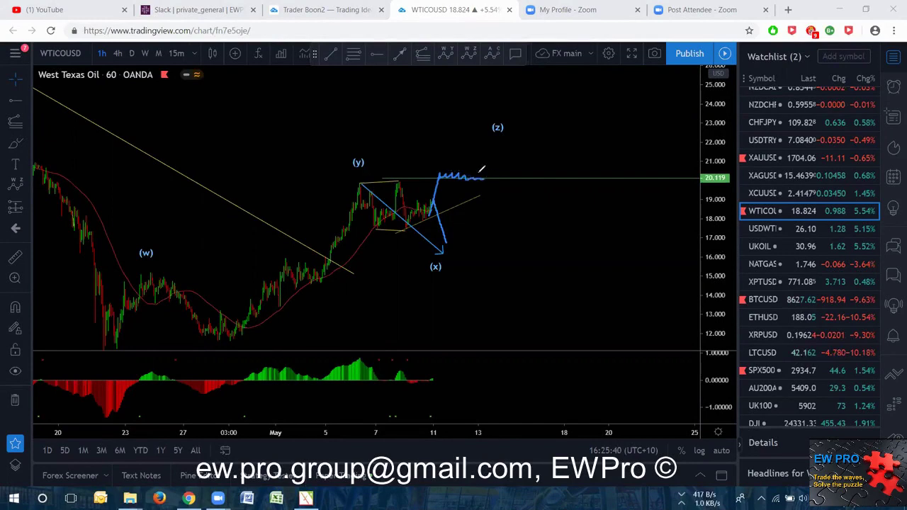
mouse_move(482, 179)
left_mouse_down()
mouse_move(500, 246)
mouse_move(543, 147)
left_mouse_up()
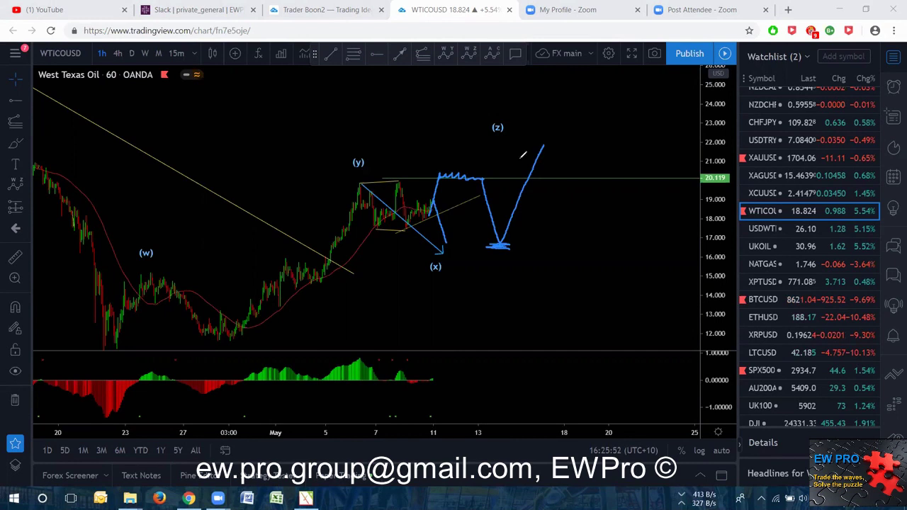
key("ctrl+z")
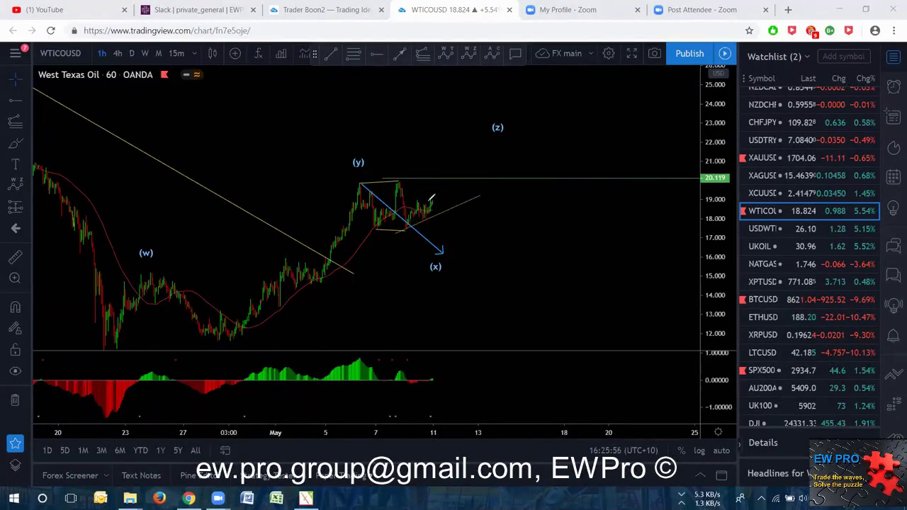
Brush a projected oil path through (z) with upper and lower wedge lines, then clear the freehand drawings.
left_click_drag(430, 200, 440, 213)
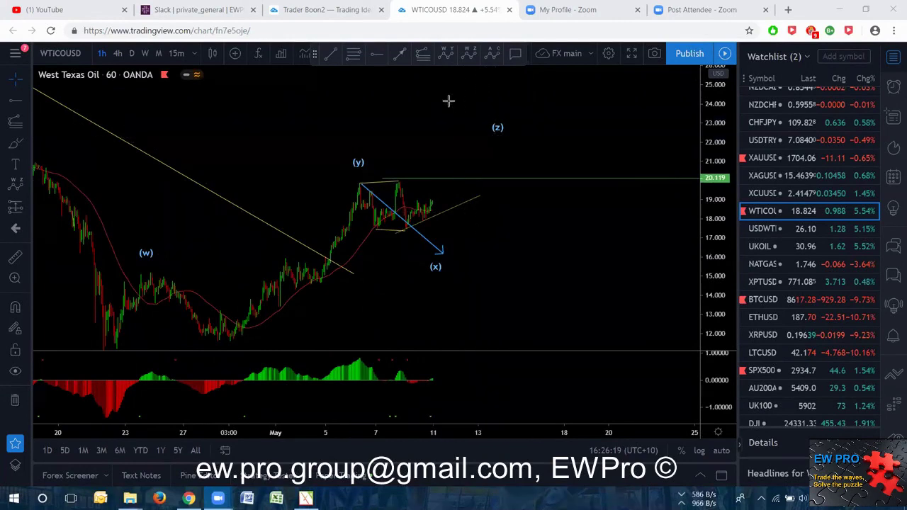
mouse_move(432, 201)
left_mouse_down()
mouse_move(442, 240)
mouse_move(476, 151)
mouse_move(523, 189)
mouse_move(559, 173)
mouse_move(623, 245)
mouse_move(670, 163)
left_mouse_up()
left_click_drag(693, 122, 703, 98)
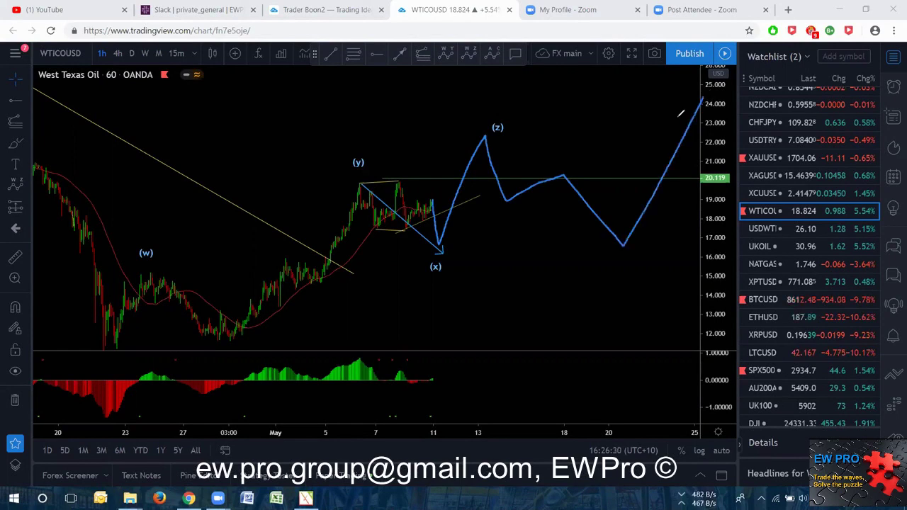
left_click_drag(485, 134, 654, 208)
left_click_drag(484, 191, 642, 252)
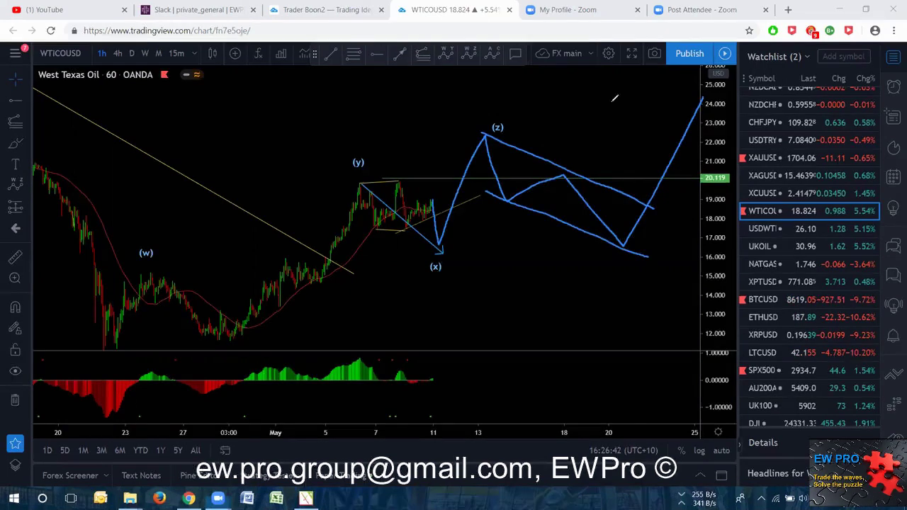
key("e")
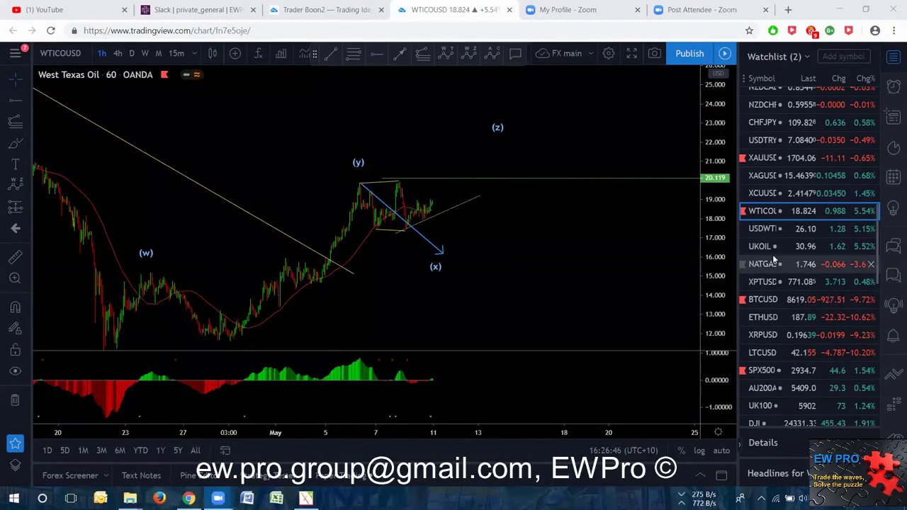
Open XAUUSD from the watchlist on 4h candles and pan to leave space on the right.
scroll(762, 234, "up", 2)
left_click(762, 219)
left_click(117, 54)
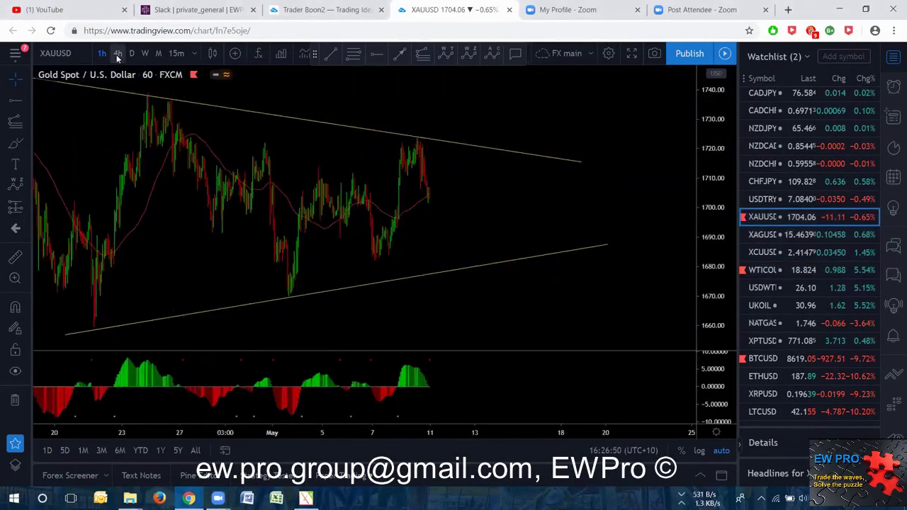
left_click_drag(444, 236, 379, 241)
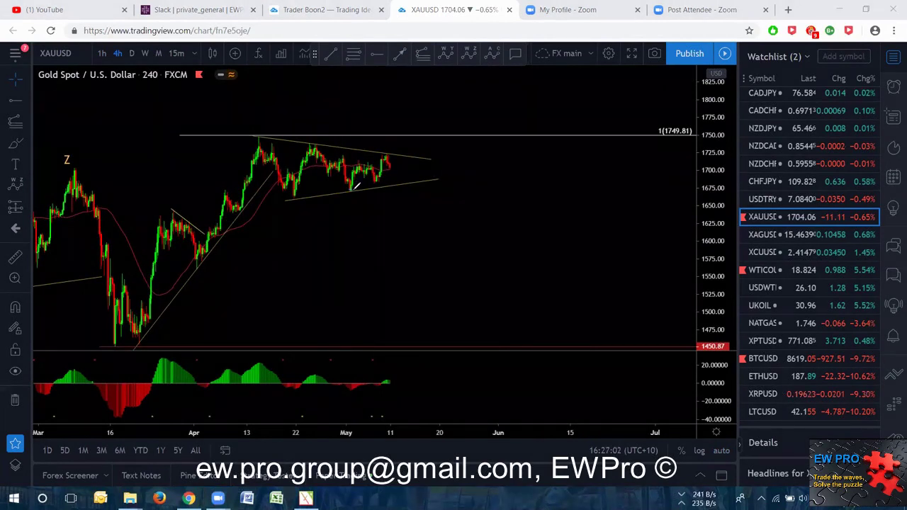
Sketch a rally, pullback and breakdown path around the gold triangle, then erase the sketches.
left_click_drag(354, 182, 365, 149)
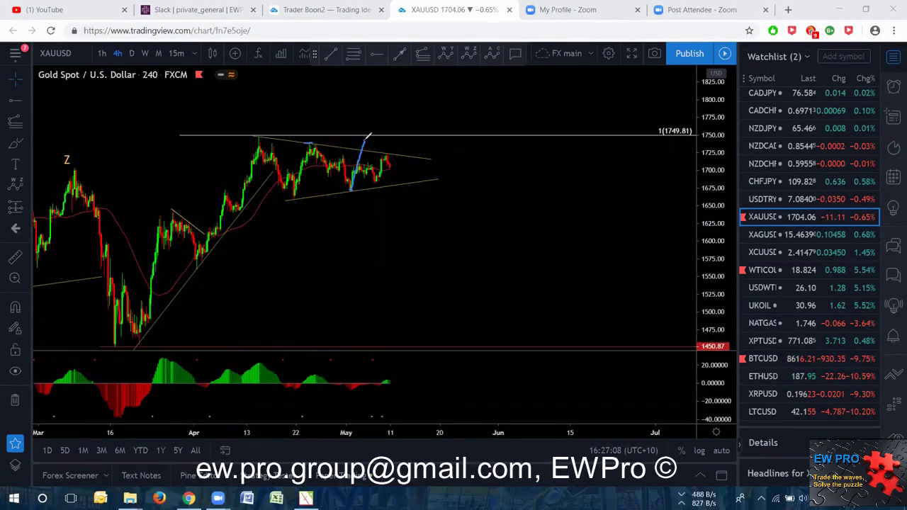
mouse_move(367, 144)
left_mouse_down()
mouse_move(369, 157)
mouse_move(388, 146)
mouse_move(408, 214)
left_mouse_up()
mouse_move(262, 135)
left_mouse_down()
mouse_move(296, 196)
mouse_move(365, 139)
mouse_move(419, 220)
left_mouse_up()
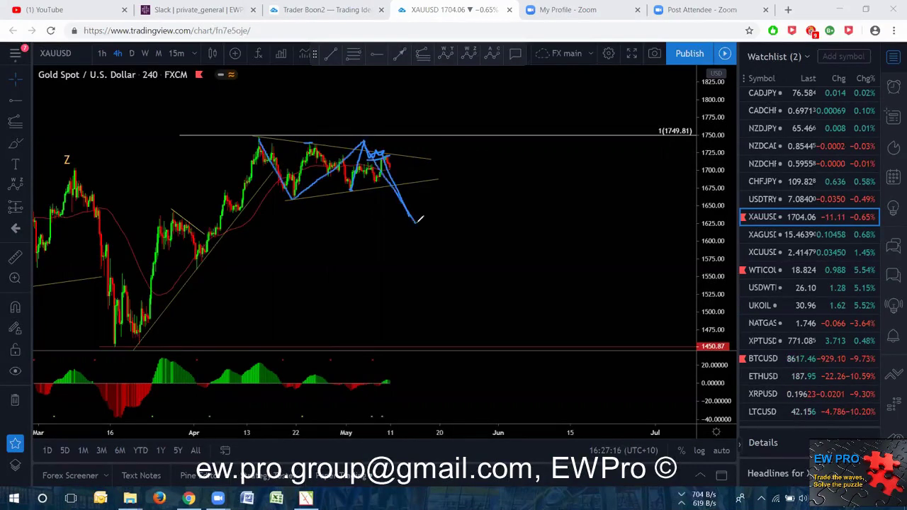
key("e")
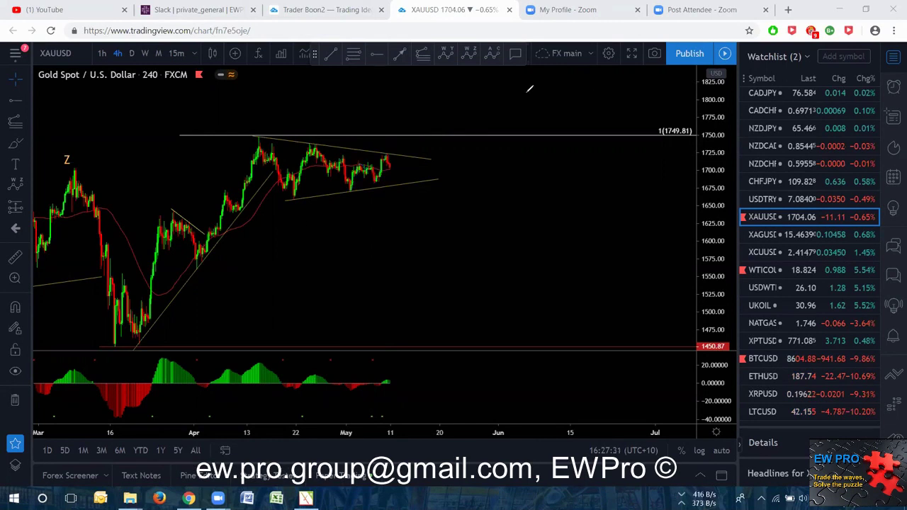
Hand-write wave labels A, B, C, D and E on the gold triangle's swings.
left_click_drag(288, 208, 290, 219)
left_click_drag(285, 214, 290, 214)
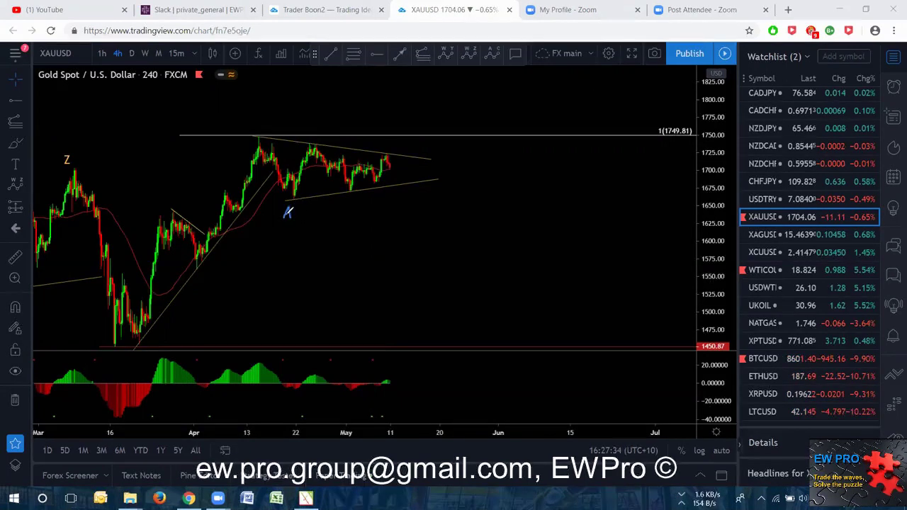
mouse_move(309, 139)
left_mouse_down()
mouse_move(312, 132)
mouse_move(315, 139)
left_mouse_up()
left_click_drag(354, 194, 354, 208)
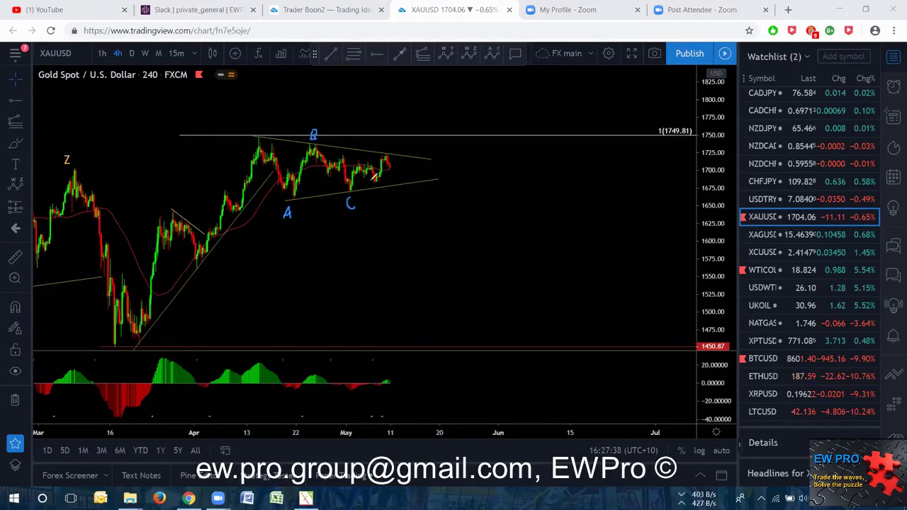
left_click_drag(383, 142, 384, 150)
mouse_move(398, 187)
left_mouse_down()
mouse_move(390, 198)
mouse_move(399, 190)
left_mouse_up()
Sketch the leg from D down to E and the upward breakout rally with a squiggle.
left_click_drag(387, 159, 397, 181)
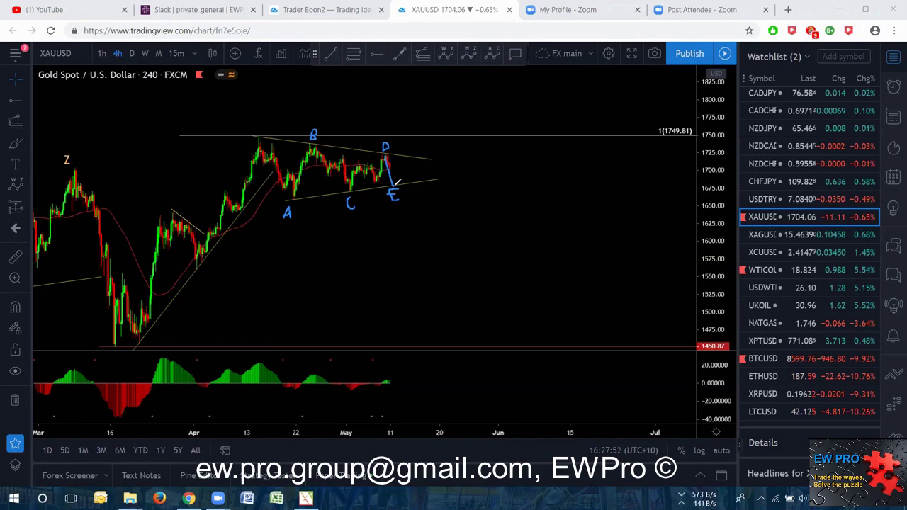
left_click_drag(397, 183, 410, 144)
mouse_move(405, 156)
left_mouse_down()
mouse_move(418, 146)
mouse_move(410, 150)
mouse_move(420, 156)
mouse_move(427, 126)
left_mouse_up()
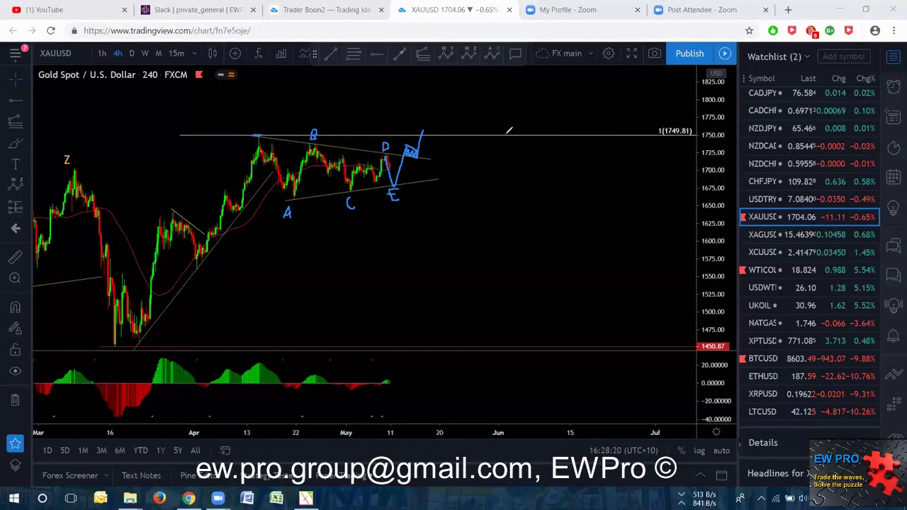
Clear the A–E labels and trace the triangle's internal swings from peak to trough toward the apex.
key("e")
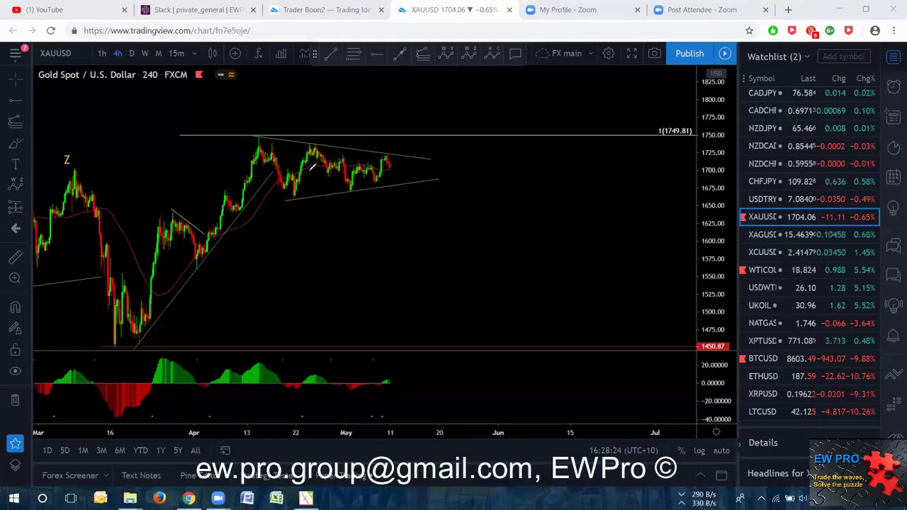
mouse_move(311, 143)
left_mouse_down()
mouse_move(339, 163)
mouse_move(352, 190)
left_mouse_up()
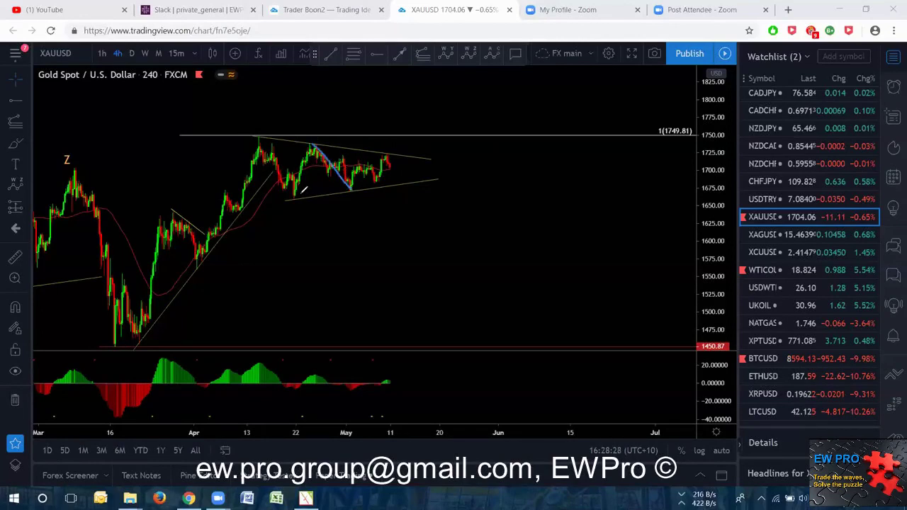
left_click_drag(291, 201, 312, 145)
mouse_move(351, 190)
left_mouse_down()
mouse_move(394, 152)
mouse_move(315, 145)
mouse_move(292, 199)
mouse_move(356, 185)
left_mouse_up()
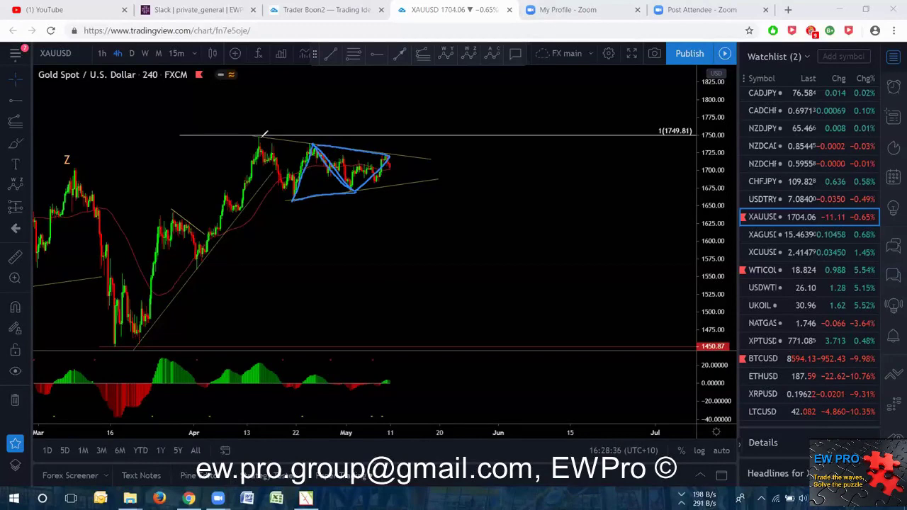
mouse_move(262, 133)
left_mouse_down()
mouse_move(302, 195)
mouse_move(397, 151)
mouse_move(436, 225)
left_mouse_up()
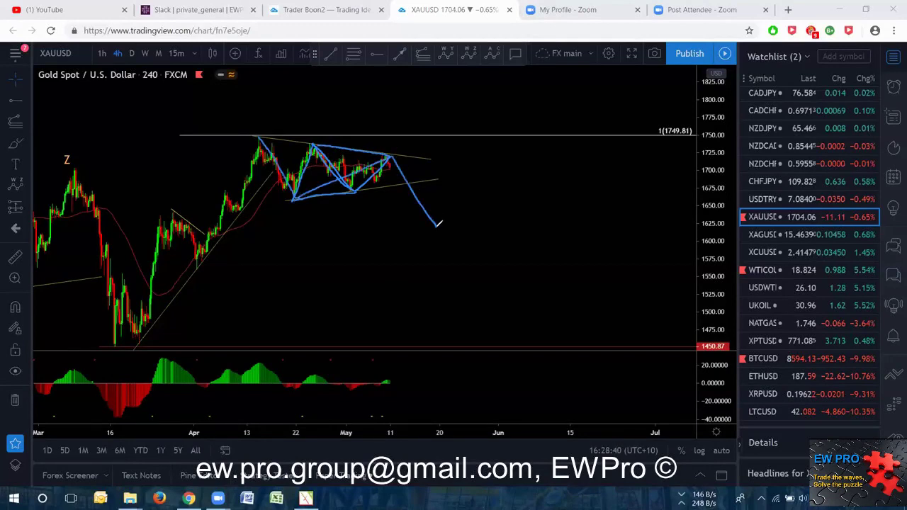
Clear the traced waves and sketch a drop out of the triangle apex below its lower line.
key("e")
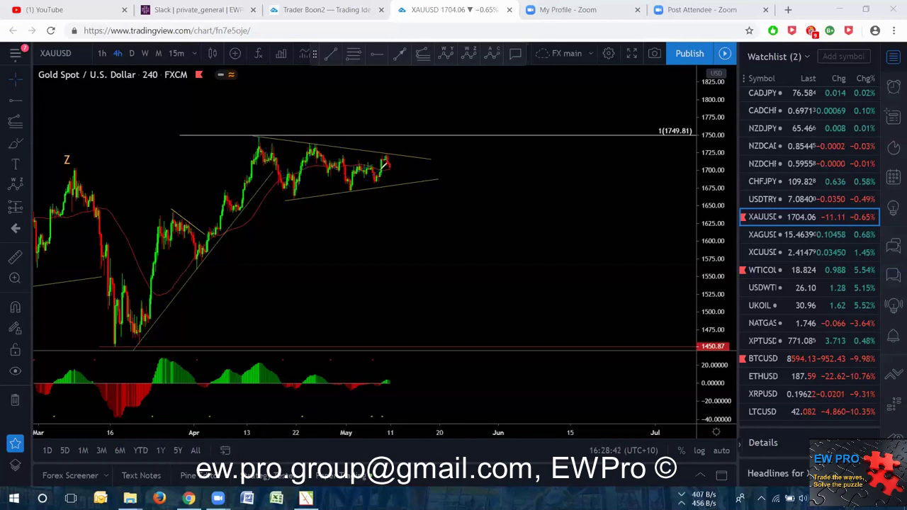
left_click_drag(388, 157, 395, 182)
mouse_move(388, 153)
left_mouse_down()
mouse_move(397, 192)
mouse_move(417, 189)
mouse_move(435, 236)
left_mouse_up()
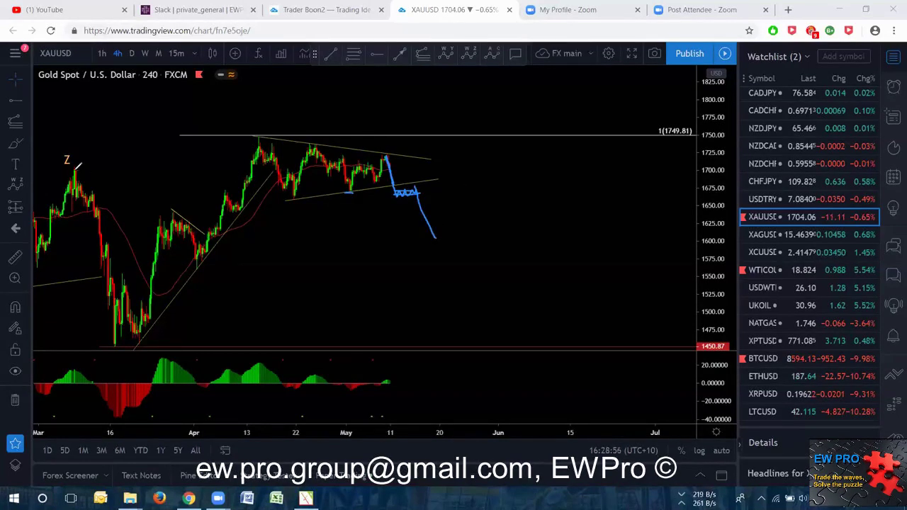
Trace the fall from Z to the March low, circle the consolidation, then wipe all sketches.
mouse_move(78, 163)
left_mouse_down()
mouse_move(91, 261)
mouse_move(122, 343)
mouse_move(292, 124)
mouse_move(429, 320)
mouse_move(430, 343)
mouse_move(444, 345)
left_mouse_up()
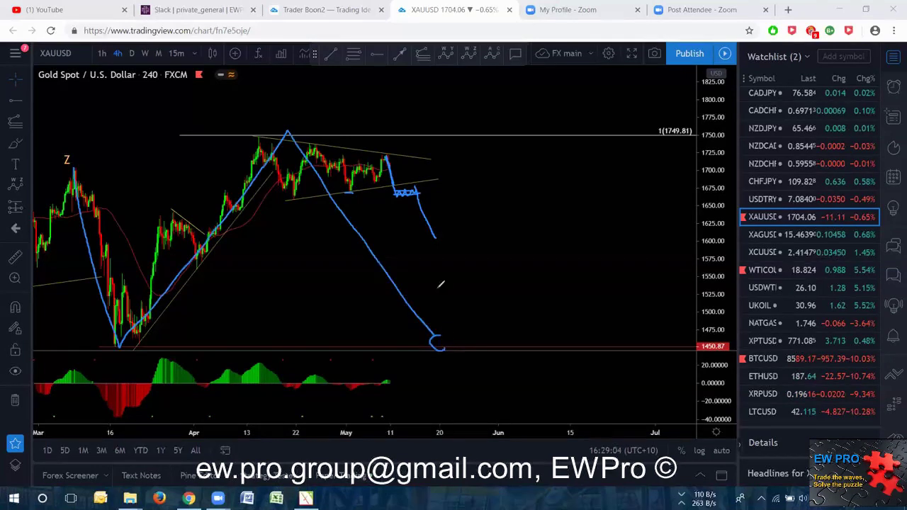
mouse_move(418, 190)
left_mouse_down()
mouse_move(412, 178)
mouse_move(394, 185)
mouse_move(405, 204)
mouse_move(401, 182)
left_mouse_up()
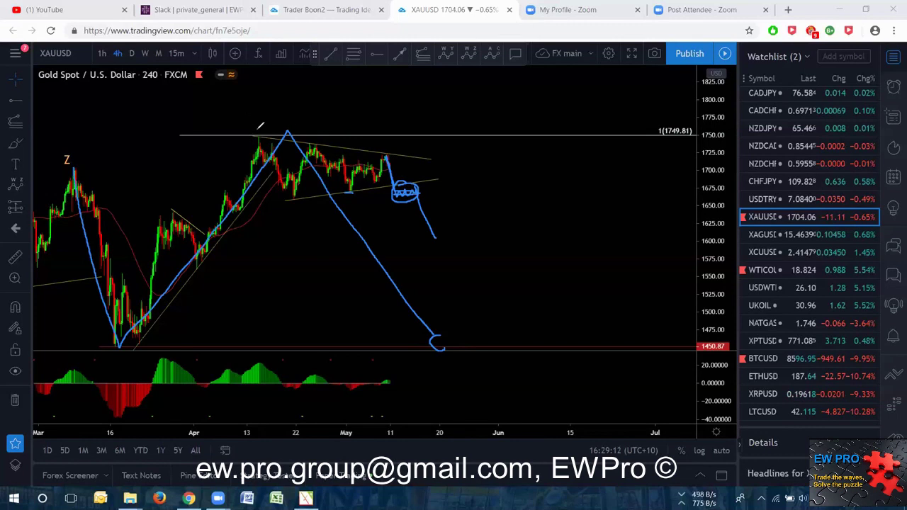
mouse_move(413, 175)
left_mouse_down()
mouse_move(388, 188)
mouse_move(417, 180)
left_mouse_up()
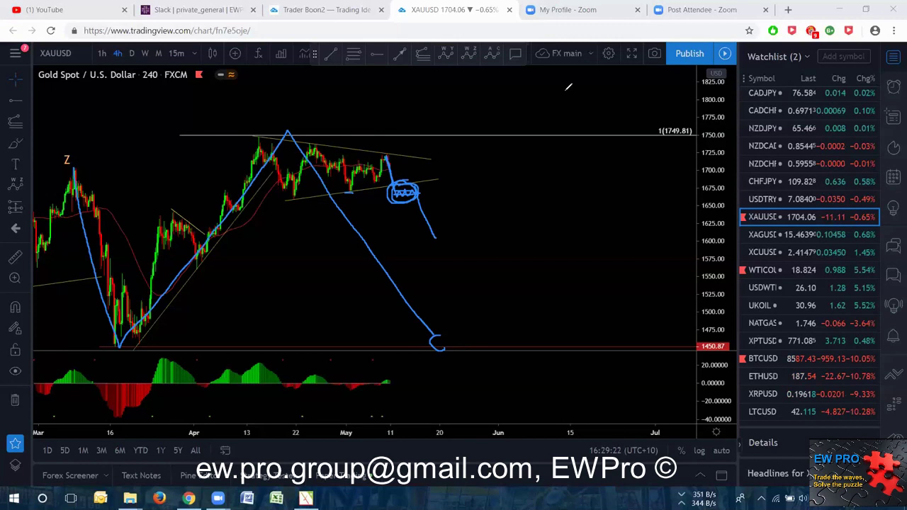
key("e")
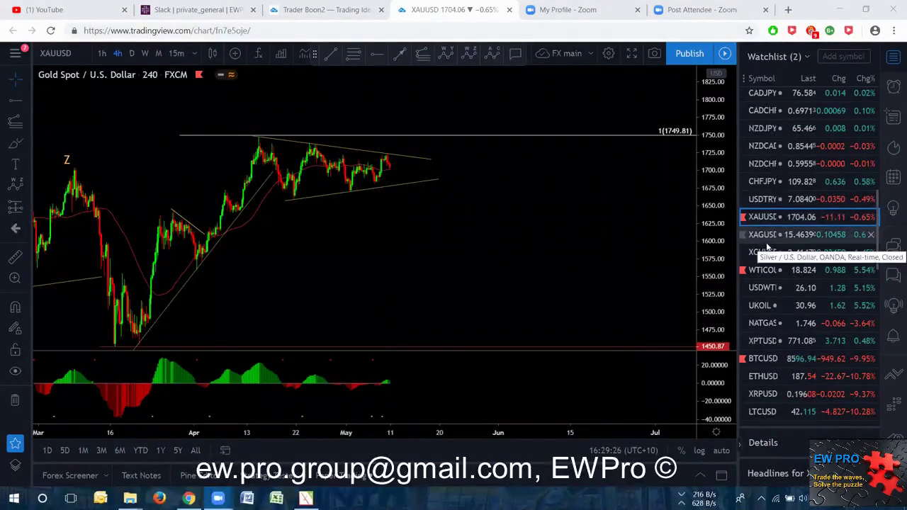
scroll(762, 241, "up", 3)
scroll(763, 229, "down", 4)
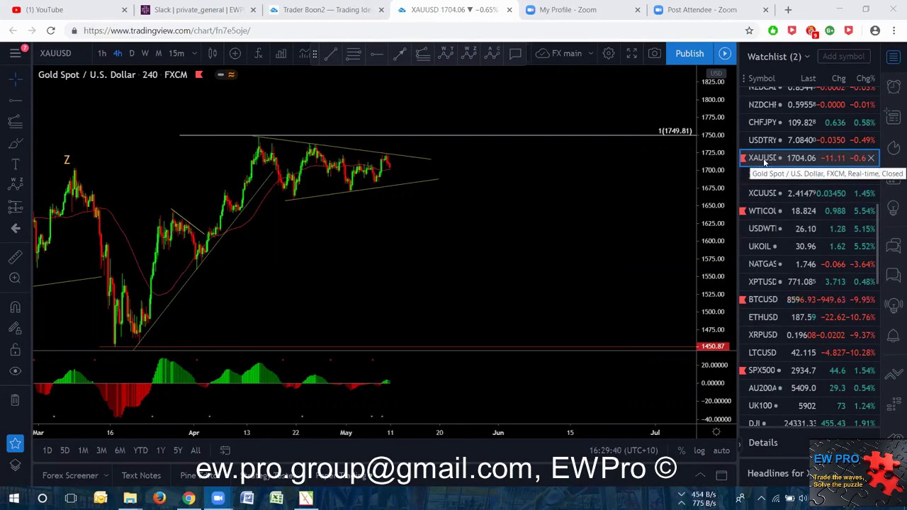
scroll(760, 205, "up", 5)
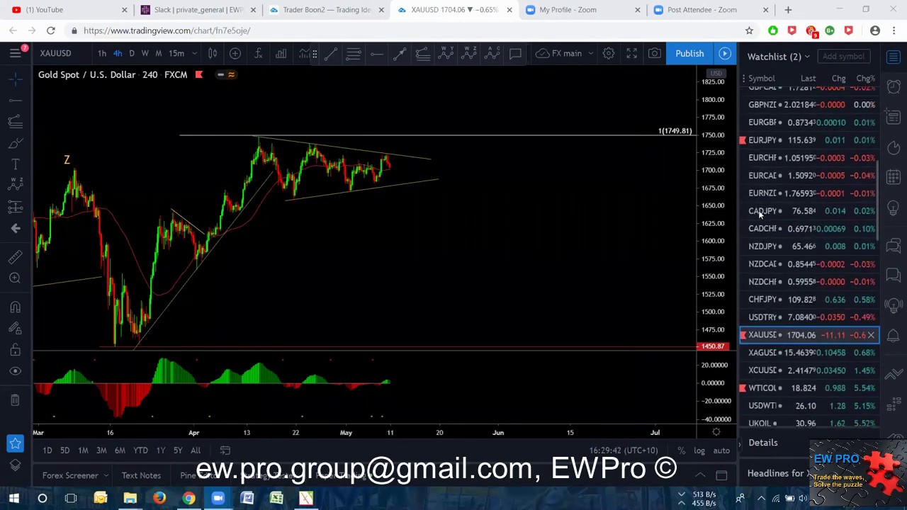
scroll(758, 209, "up", 3)
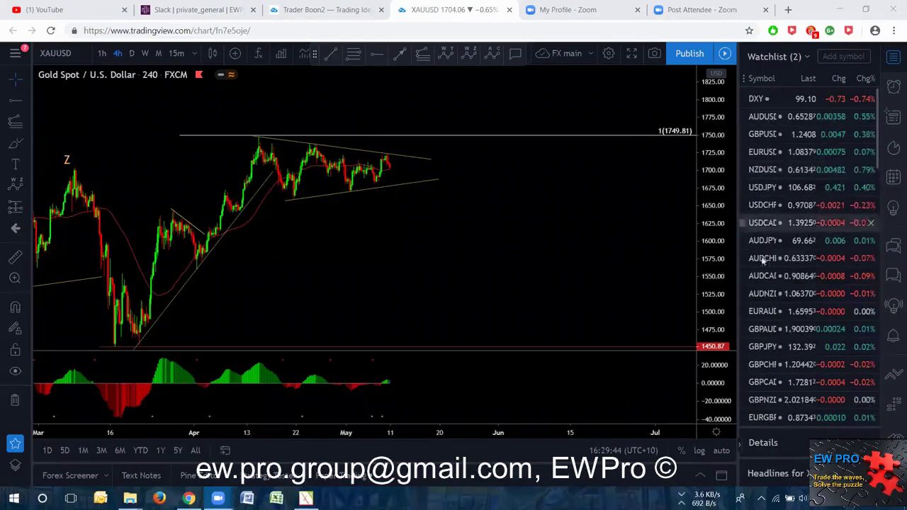
scroll(762, 273, "down", 1)
scroll(764, 279, "down", 10)
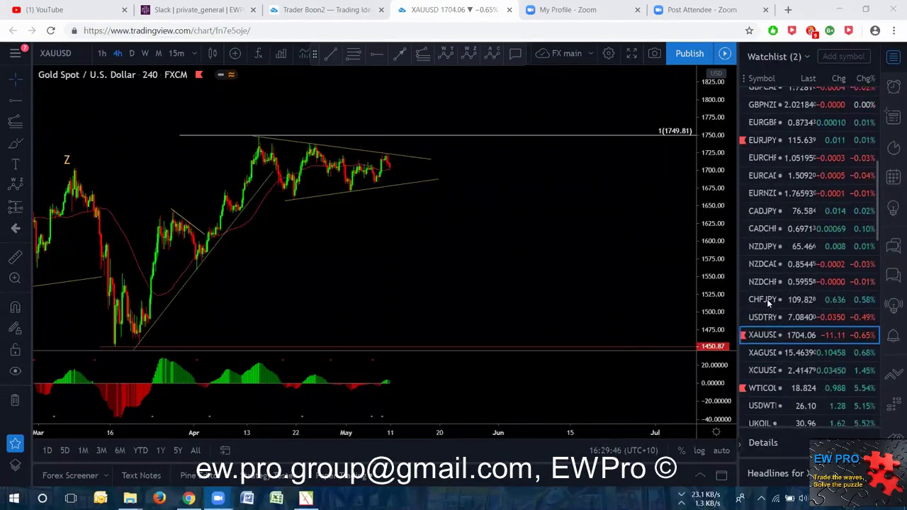
left_click_drag(560, 255, 577, 247)
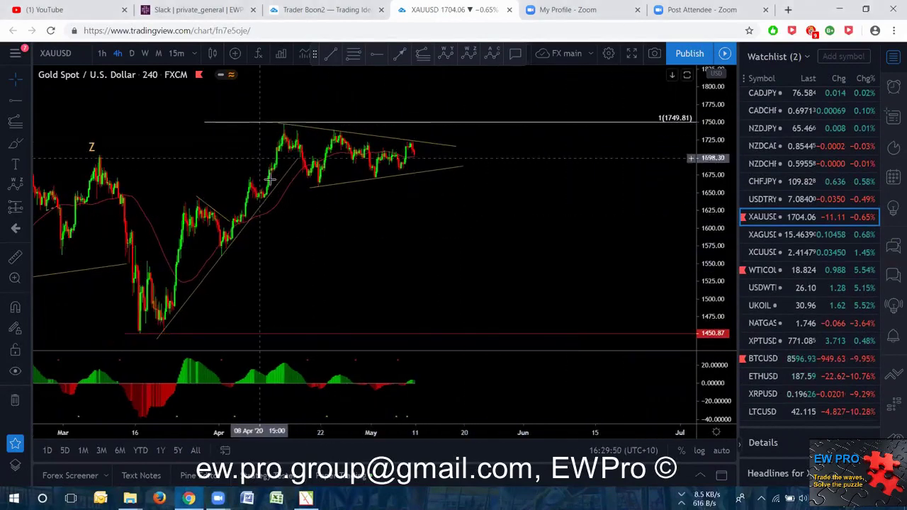